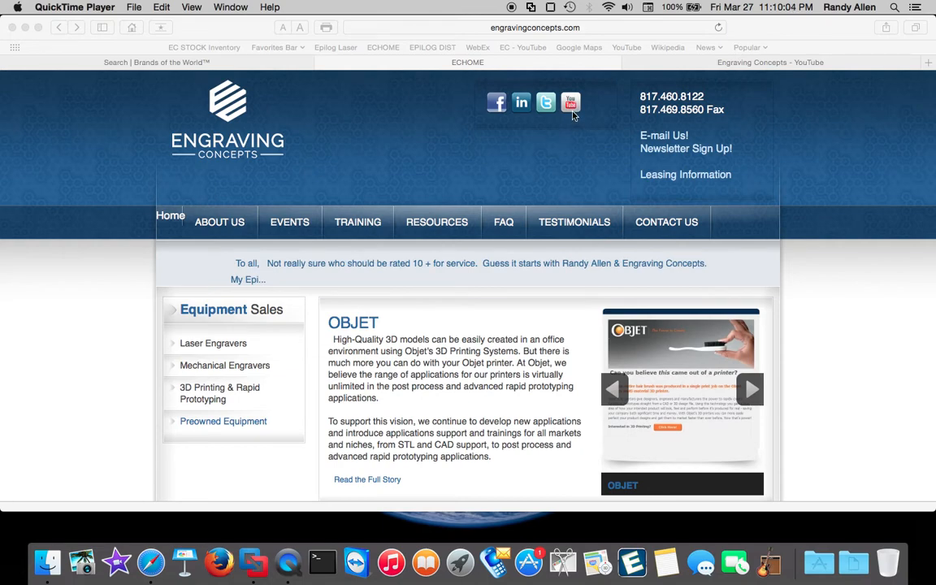
Step: View the Engraving Concepts YouTube channel page, and bring up the Brands of the World search page
click(615, 68)
click(690, 67)
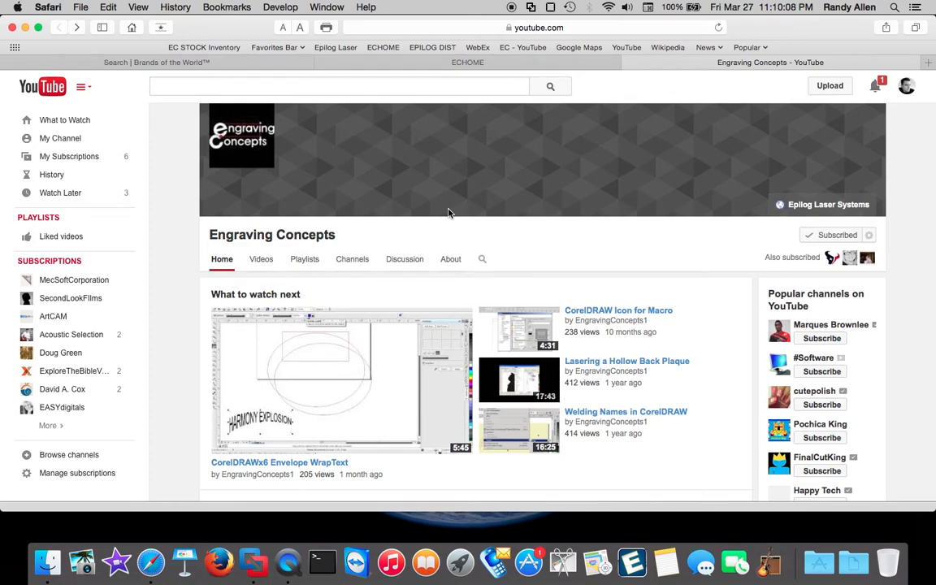
click(201, 63)
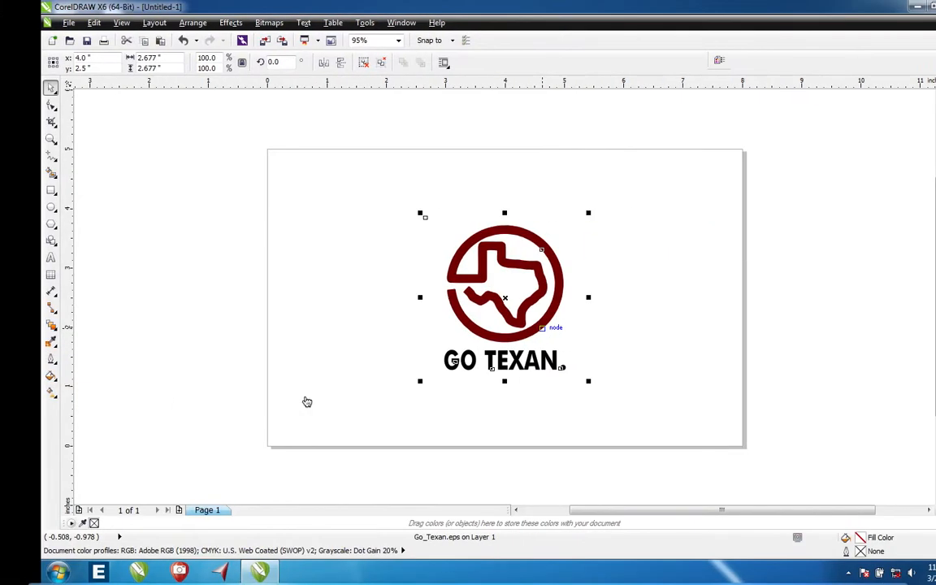
Step: In CorelDRAW X6, delete the GO TEXAN logo from the page
click(313, 346)
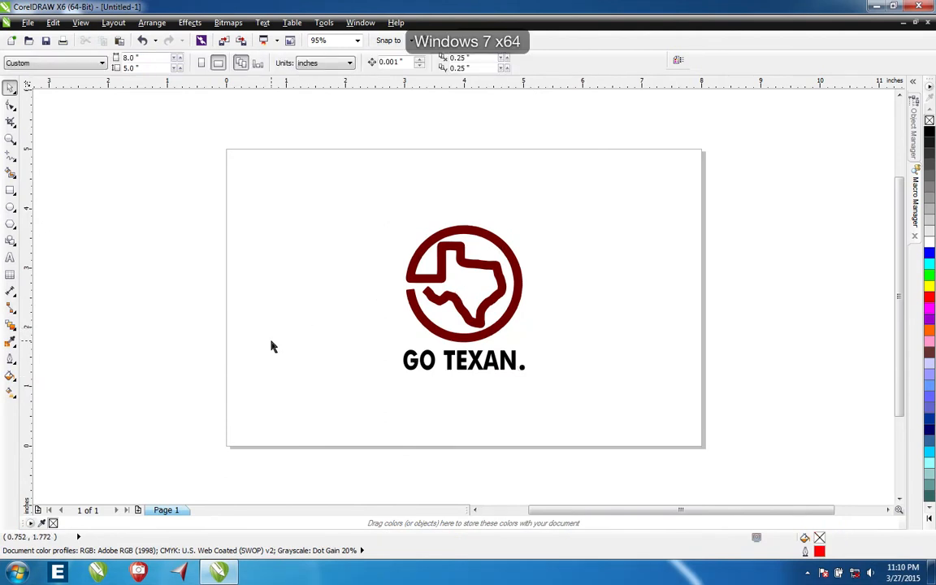
click(411, 276)
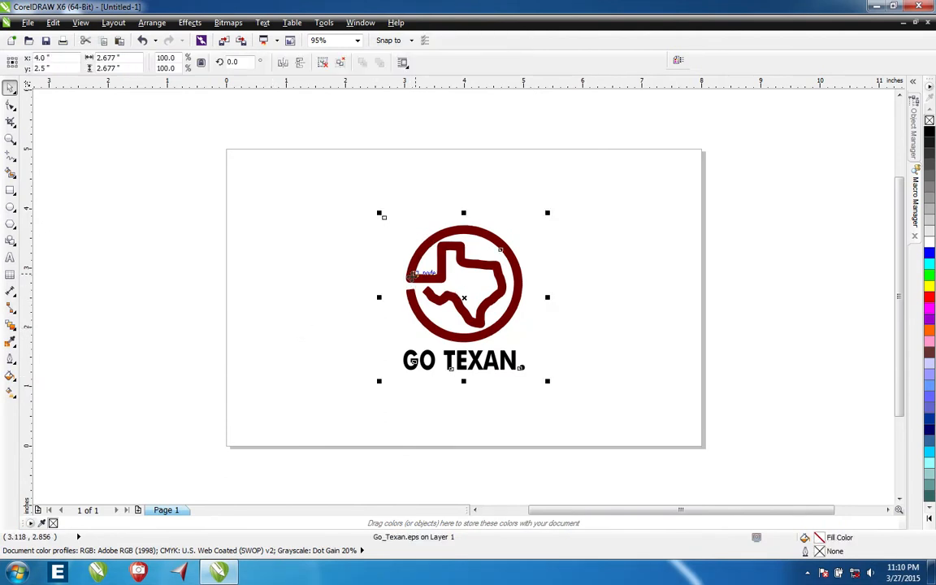
key(Delete)
Step: Import Go_Texan.eps from the Desktop as editable with text as curves, centred on the page
click(29, 23)
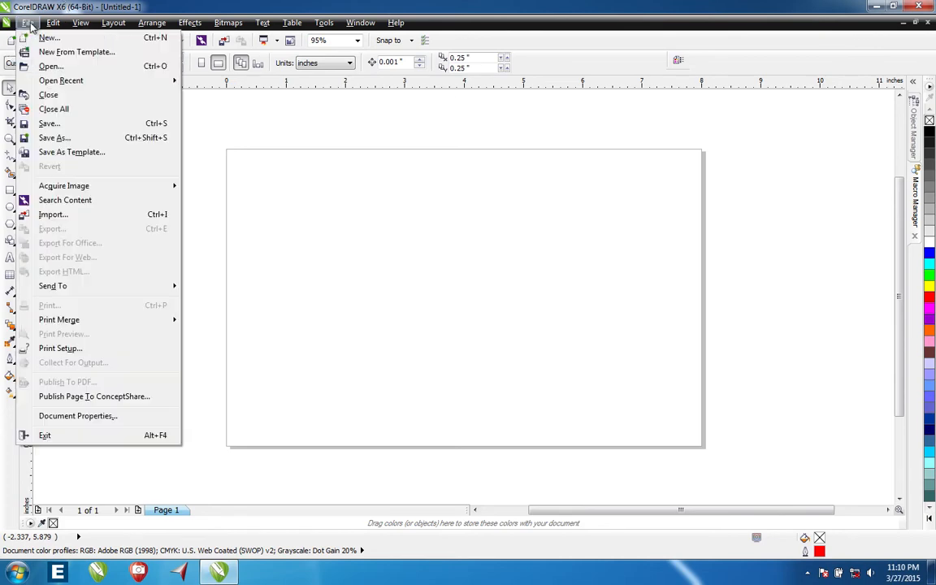
click(46, 214)
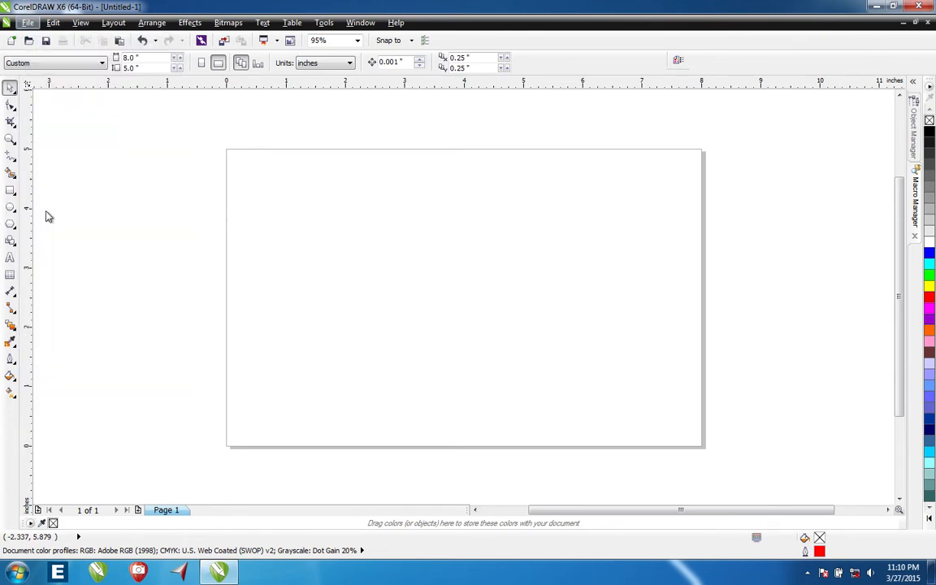
click(478, 324)
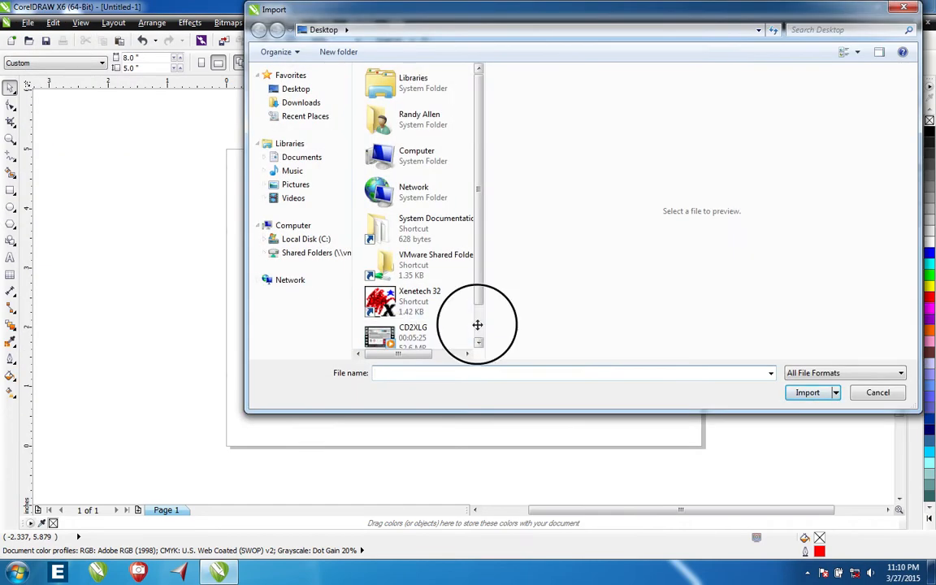
click(431, 327)
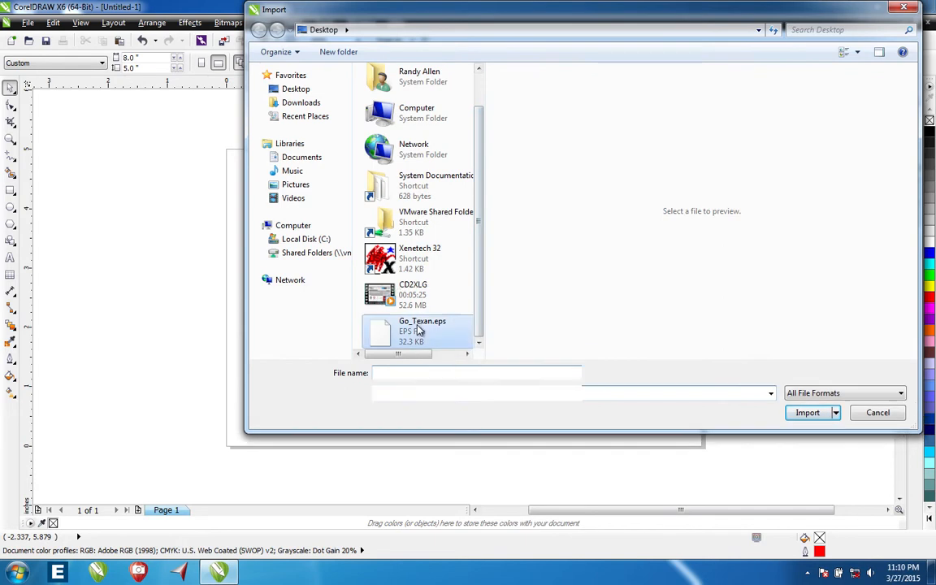
click(808, 414)
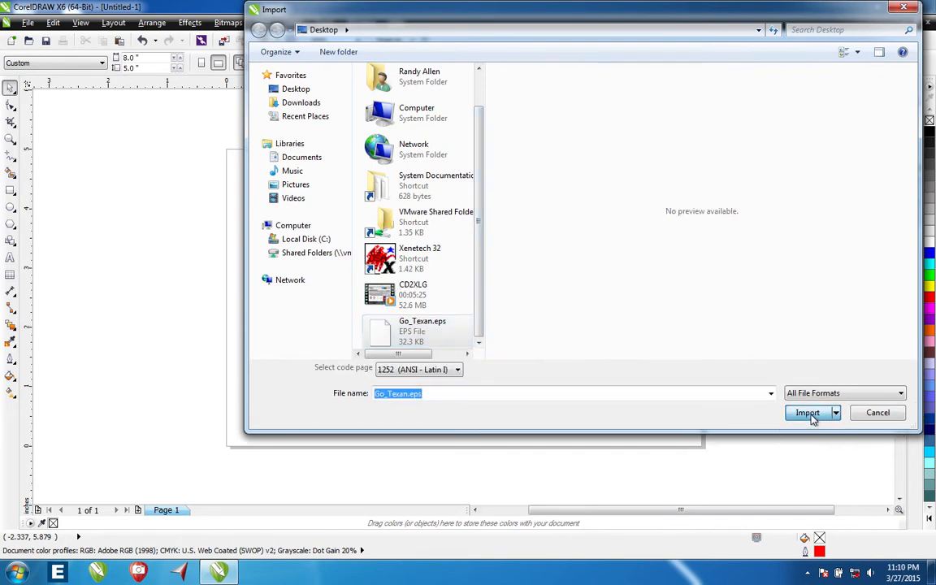
click(433, 348)
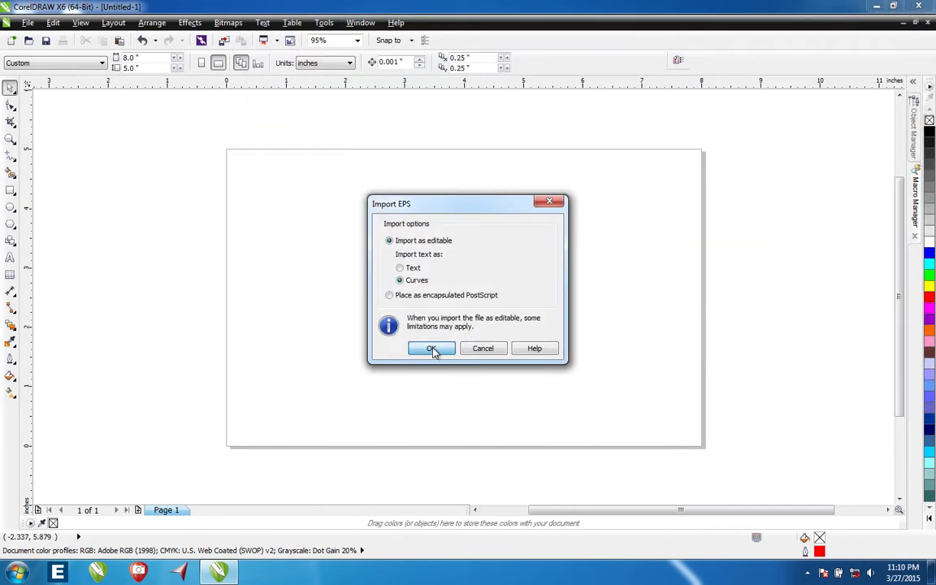
key(Return)
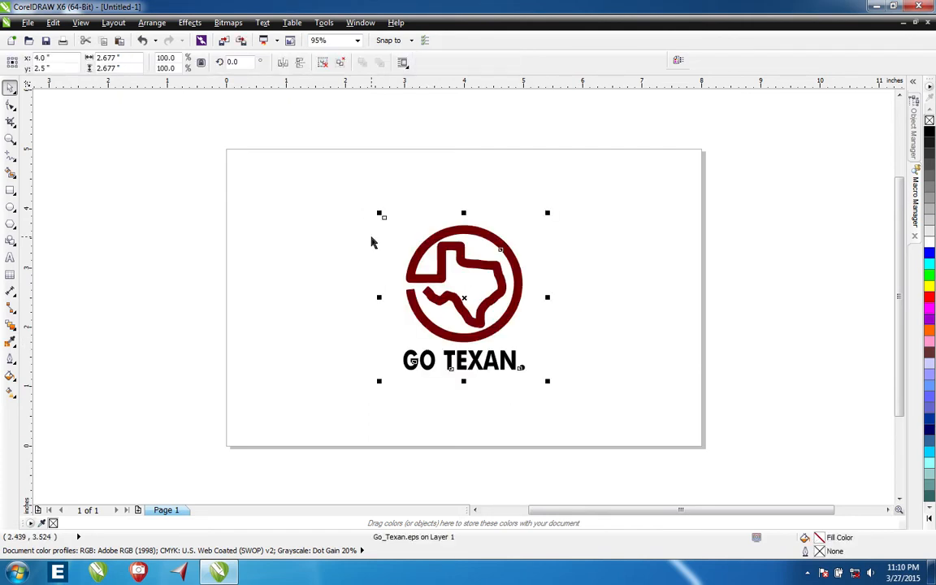
Step: Copy the imported GO TEXAN logo to the clipboard and launch Xenetech 32, continuing with the trial period
click(53, 22)
click(72, 98)
click(16, 572)
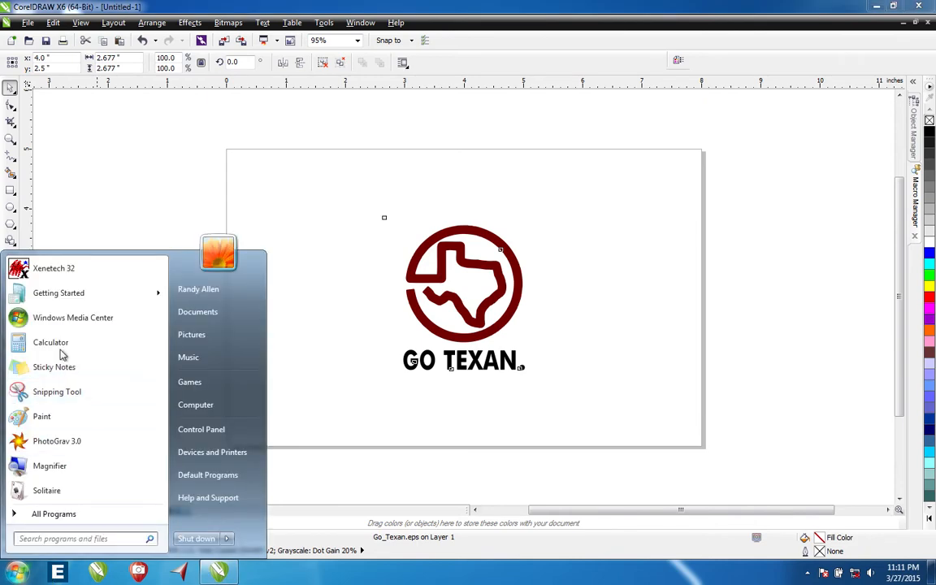
click(65, 273)
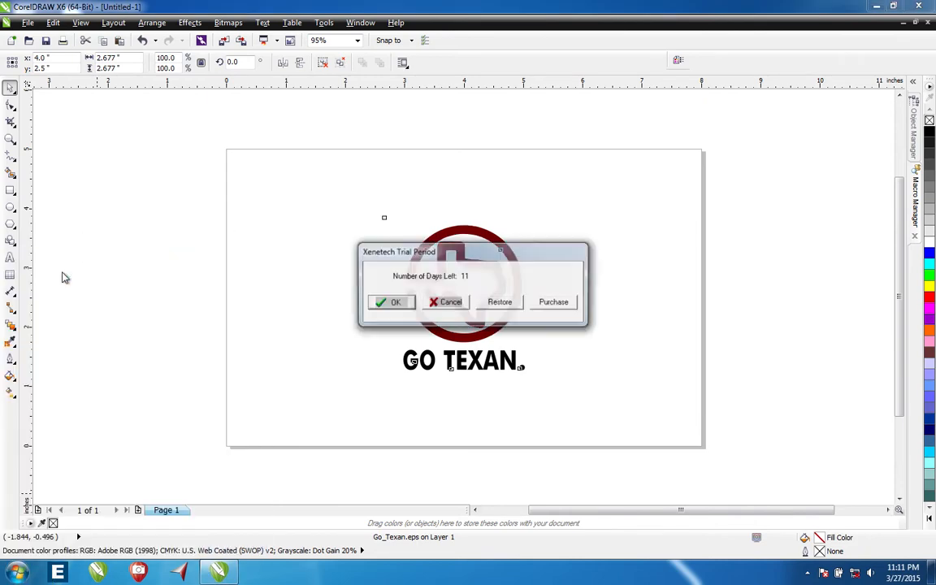
click(393, 302)
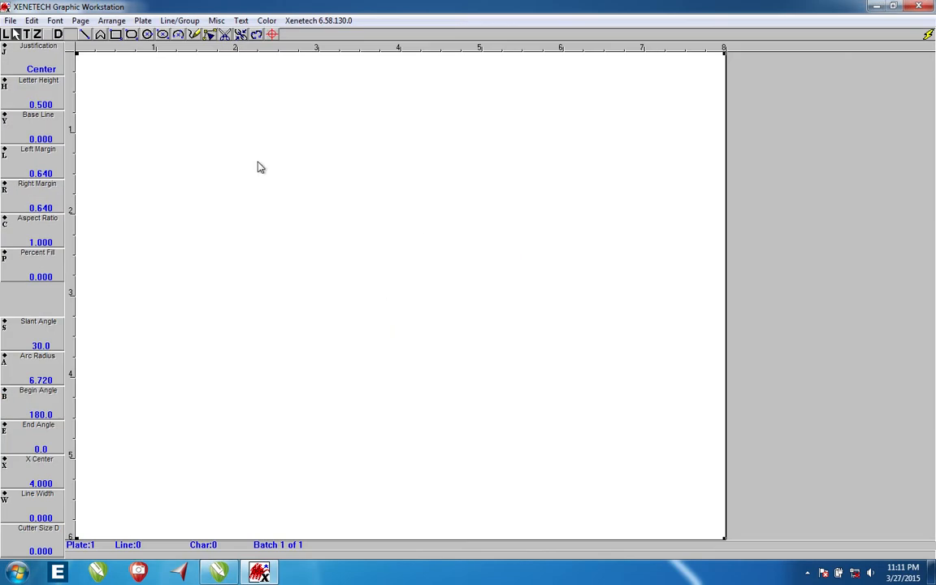
click(181, 21)
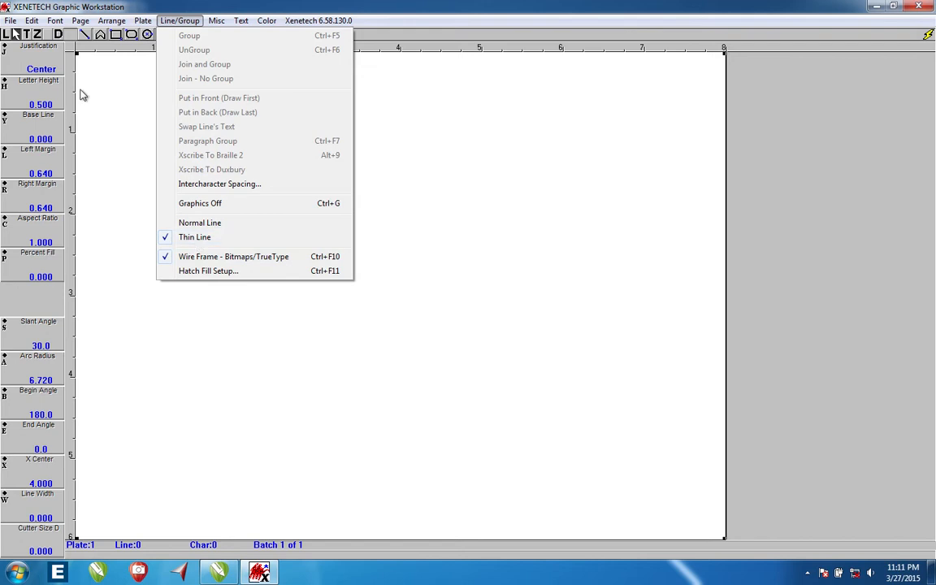
click(58, 34)
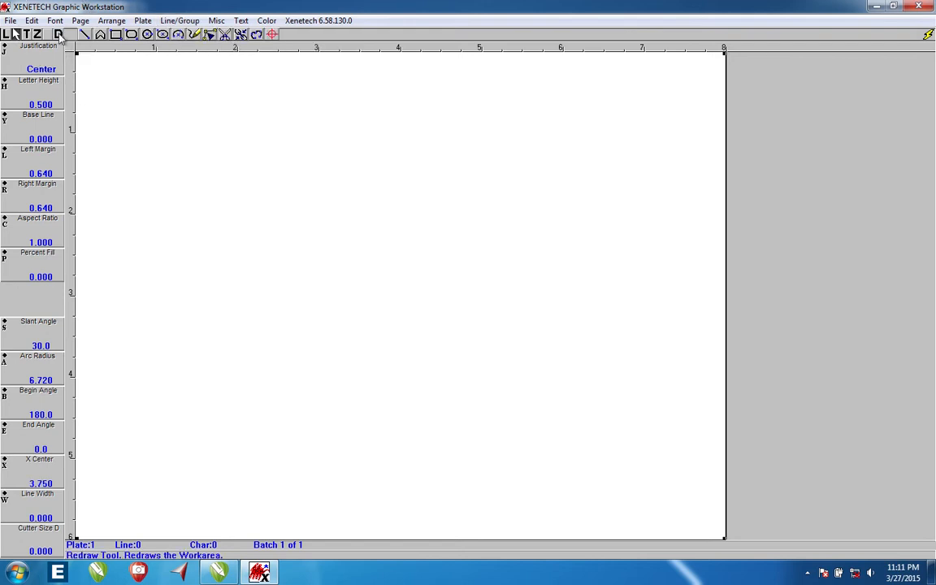
Step: Paste the copied artwork as logo file gotex, using and removing its registration box, and place it about 4.86 square on the plate
click(31, 20)
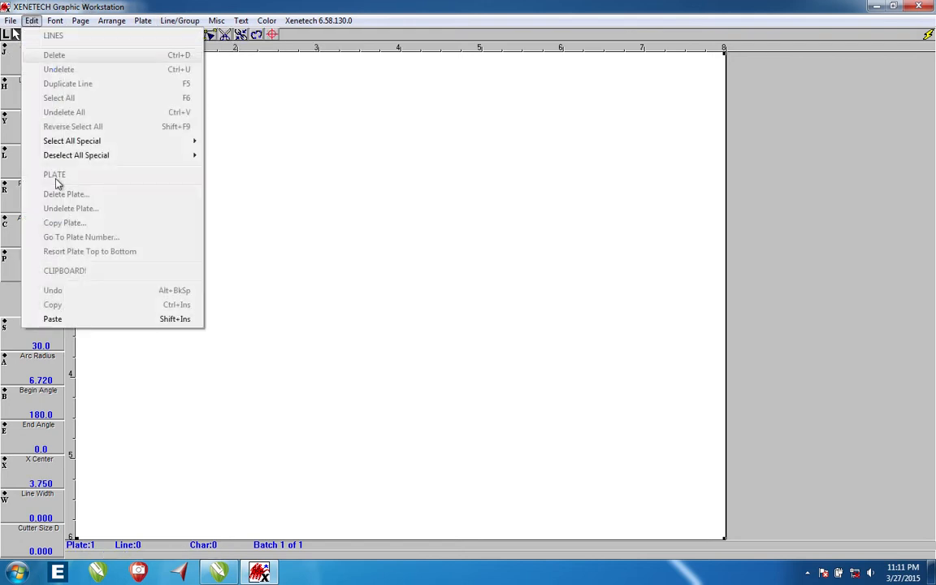
click(69, 318)
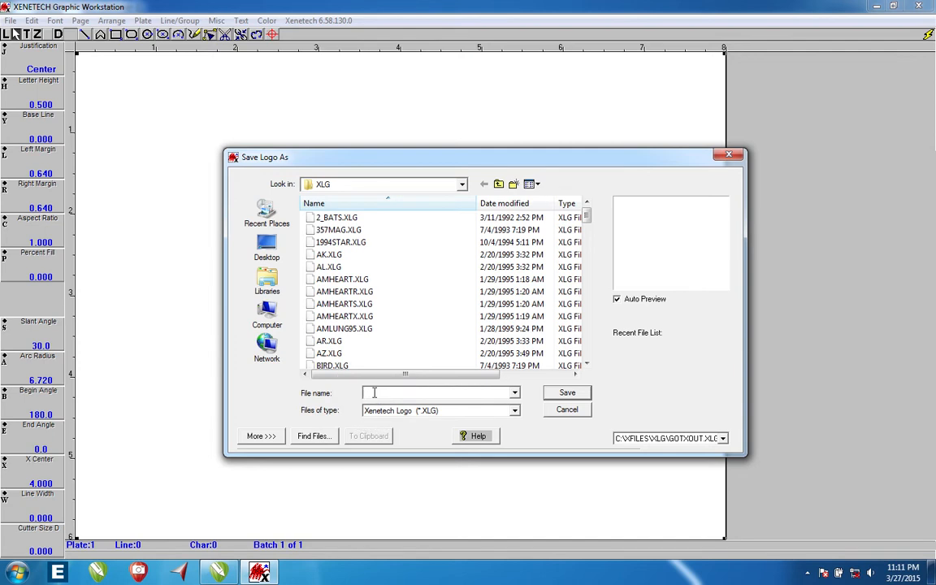
text(gotex)
click(564, 393)
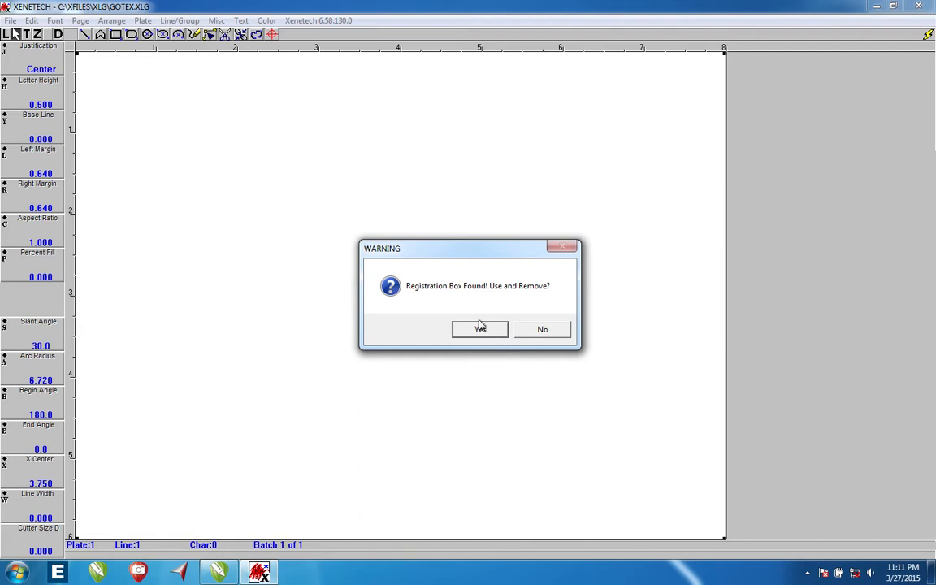
click(480, 330)
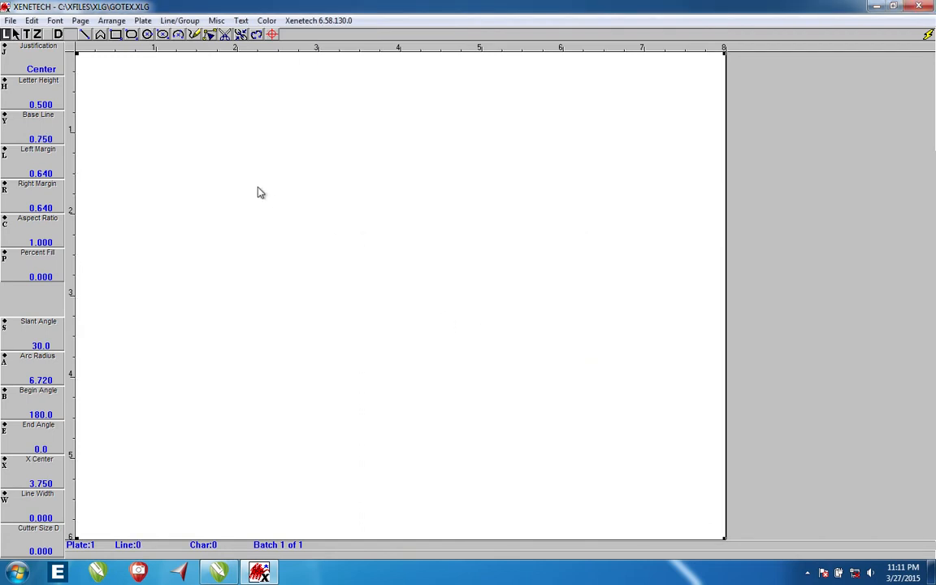
mouse_move(201, 71)
mouse_down()
mouse_move(282, 190)
mouse_move(526, 397)
mouse_move(566, 417)
mouse_move(610, 456)
mouse_move(615, 472)
mouse_up()
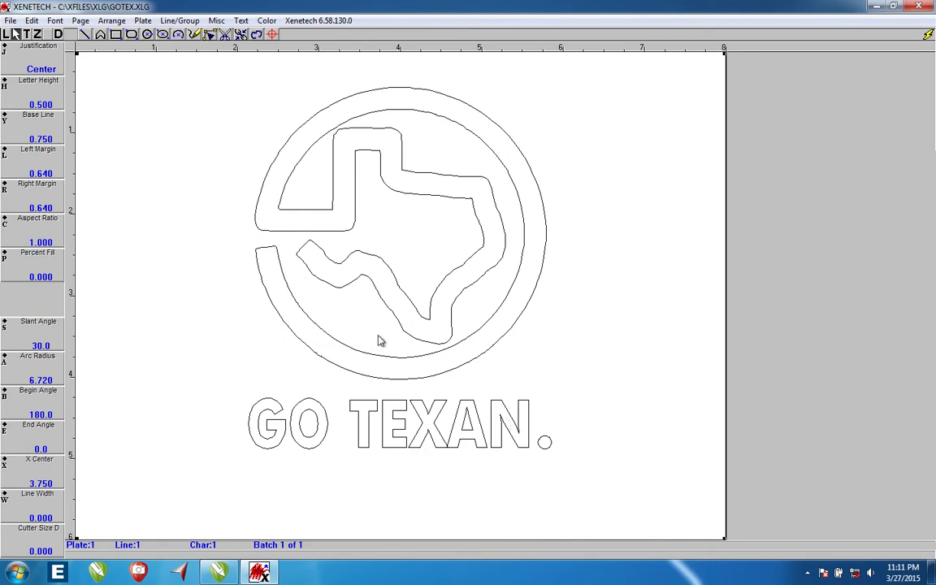
click(320, 331)
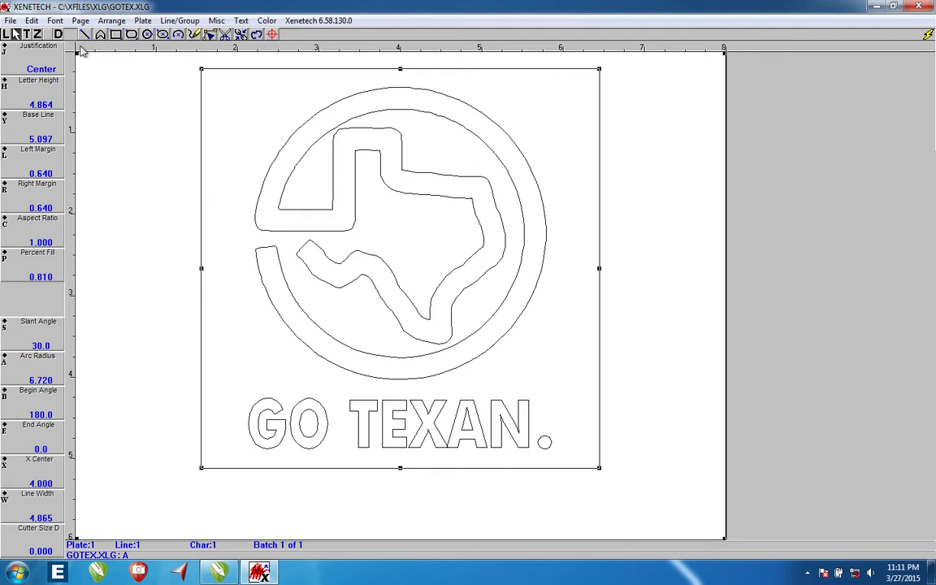
click(55, 22)
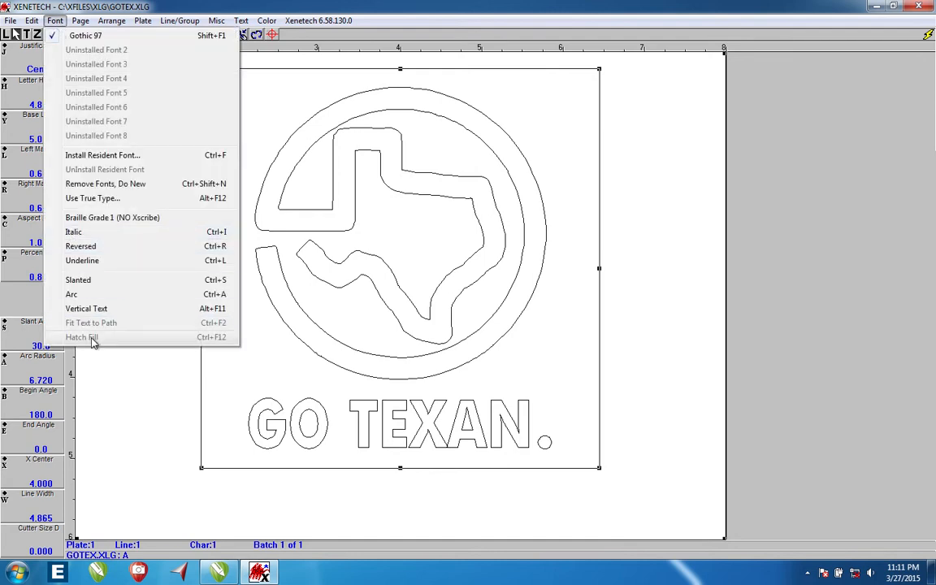
click(121, 398)
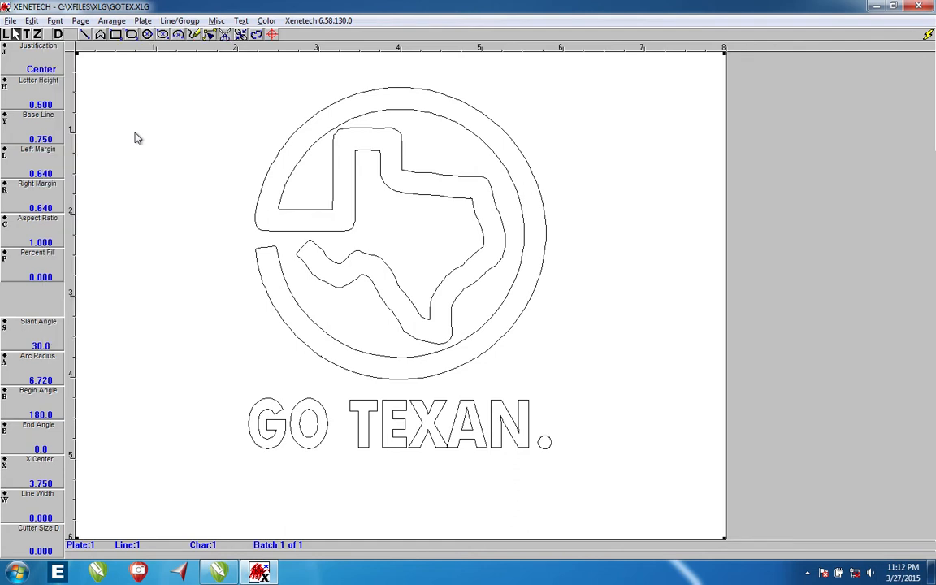
Step: Explode the placed GO TEXAN logo into separate poly vectors
click(282, 184)
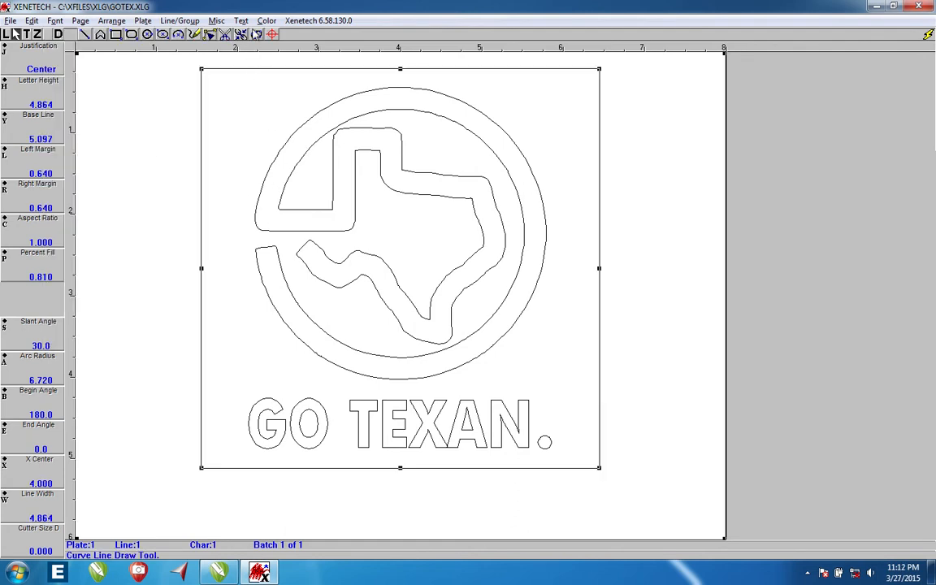
click(267, 20)
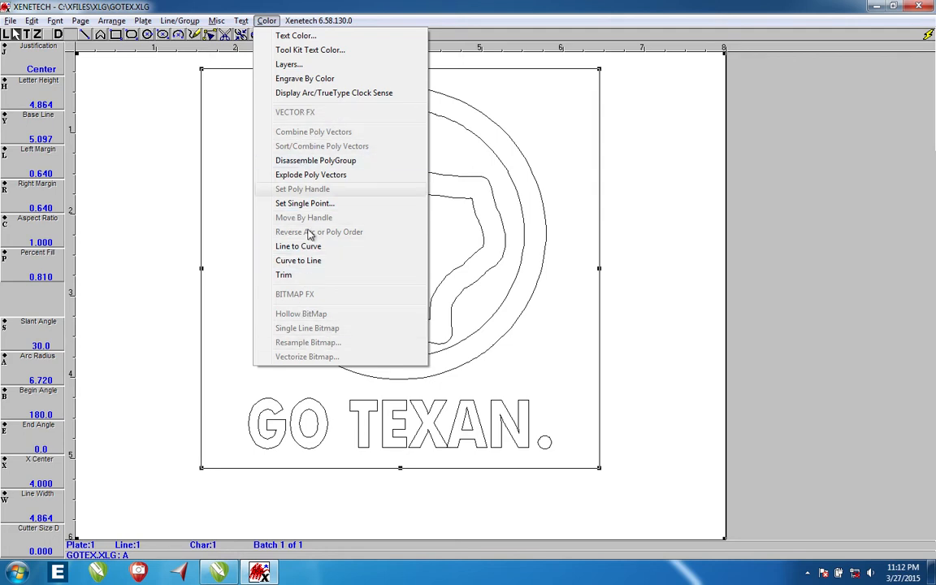
click(293, 176)
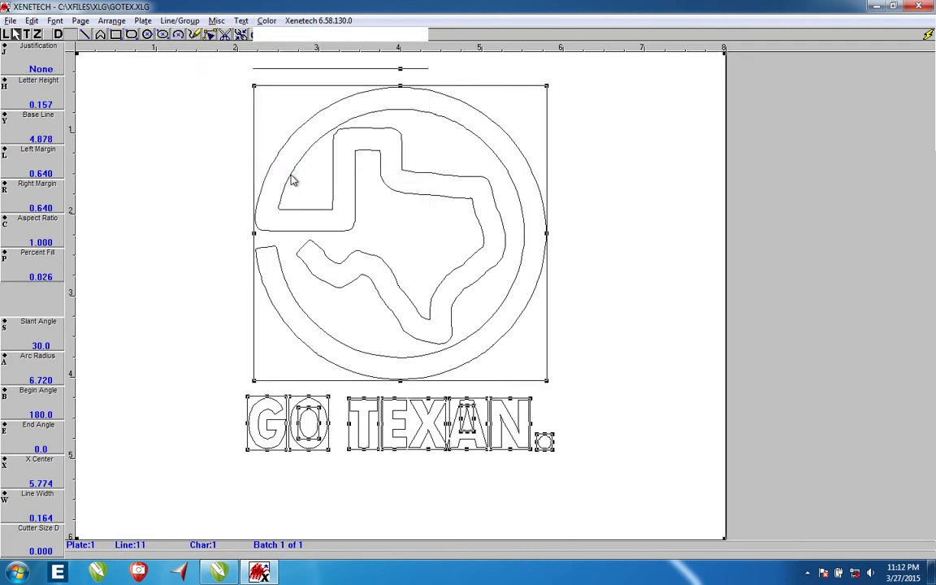
Step: Apply Hatch Fill to all the exploded logo shapes and clear the selection
click(55, 21)
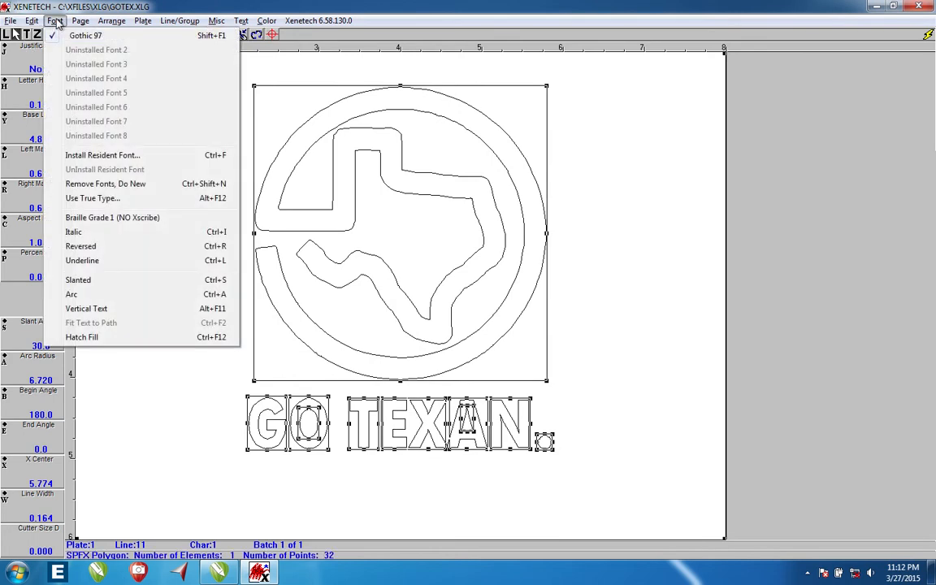
click(89, 340)
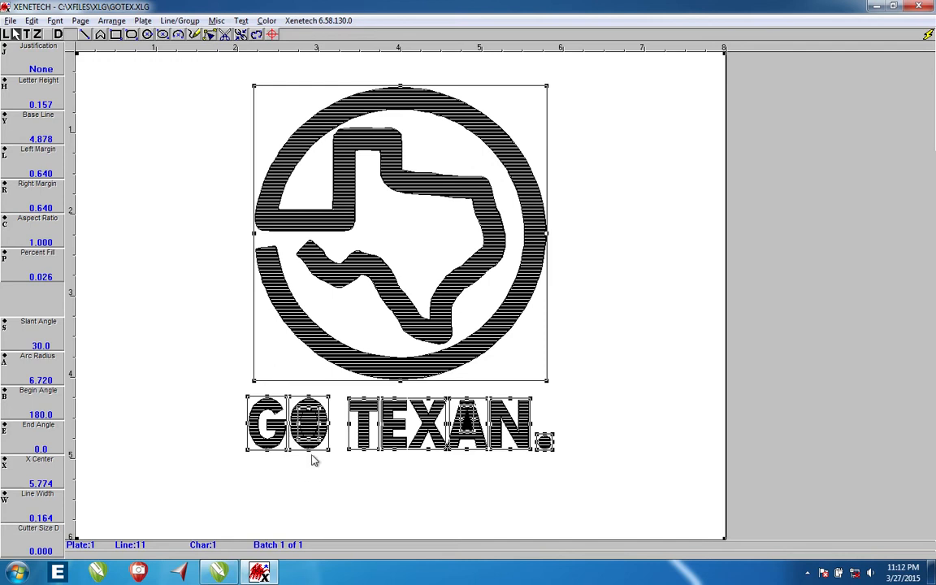
click(310, 477)
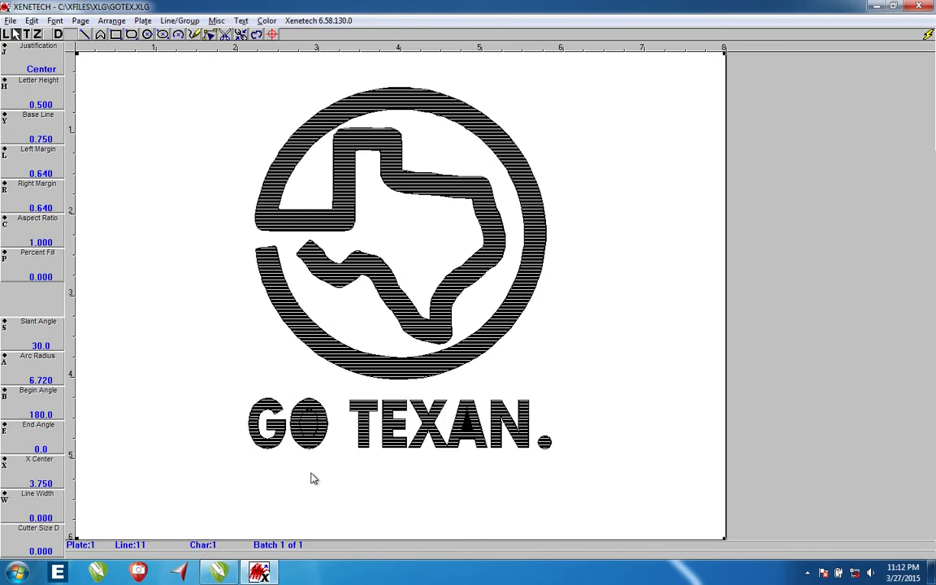
Step: Remove the hatch fill from both outlines of the letter O in GO and merge them with Sort/Combine Poly Vectors
drag(273, 479, 351, 386)
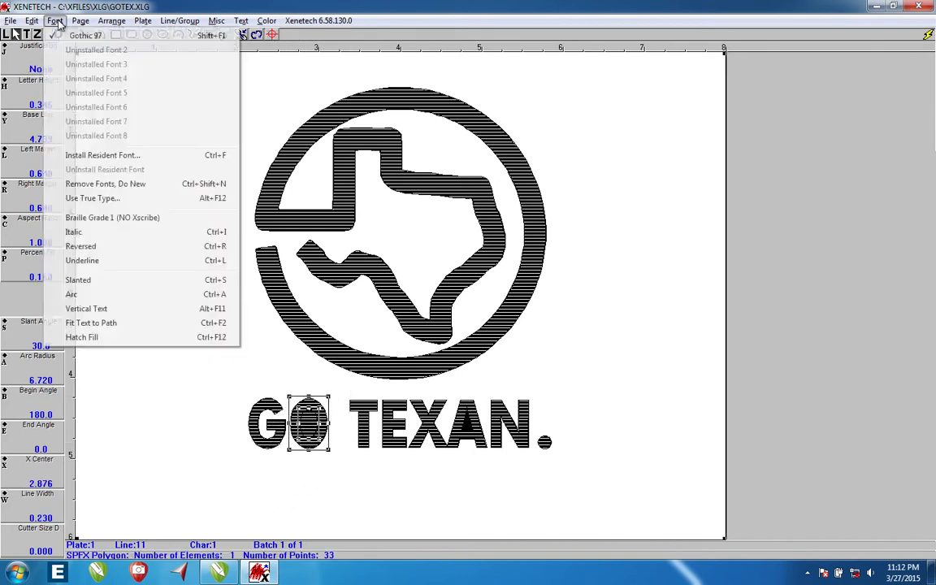
click(54, 20)
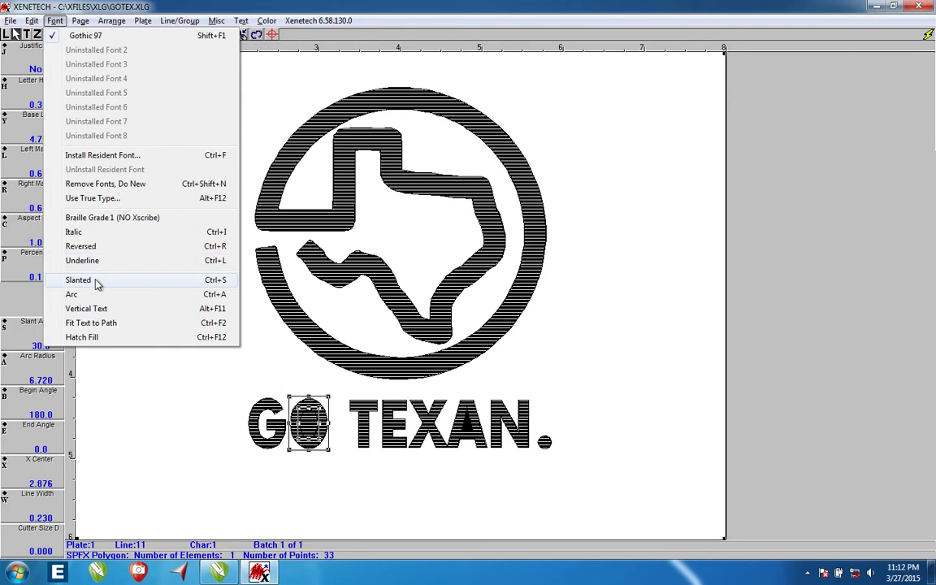
click(92, 336)
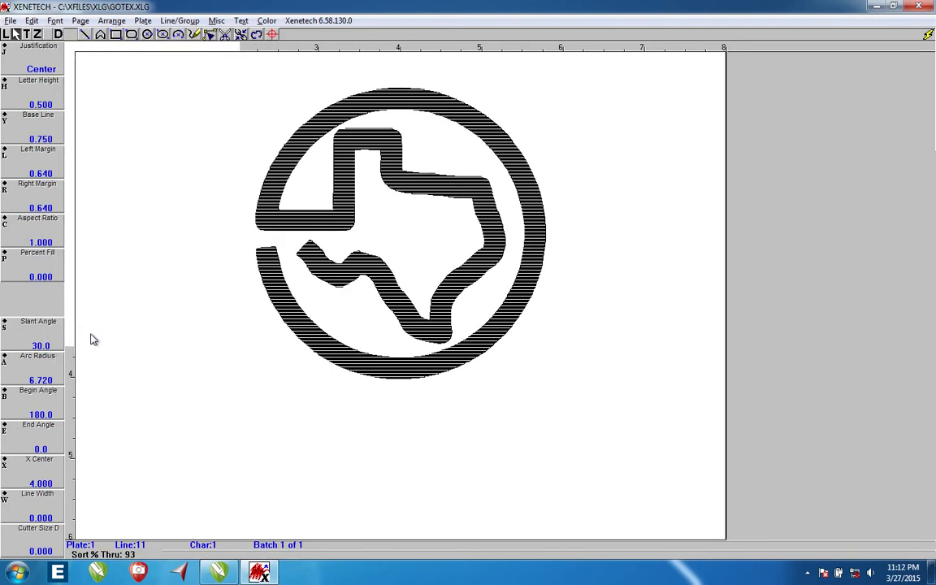
click(267, 20)
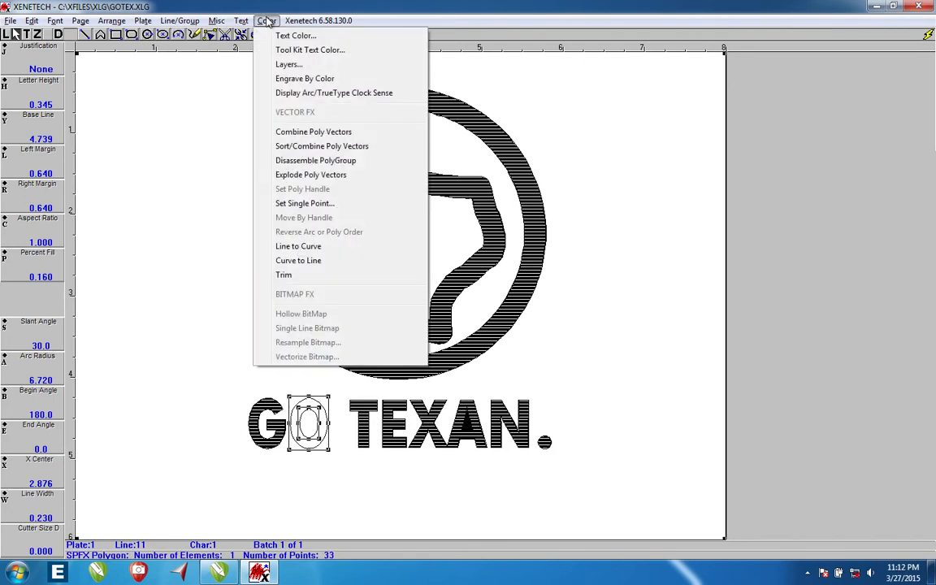
click(289, 147)
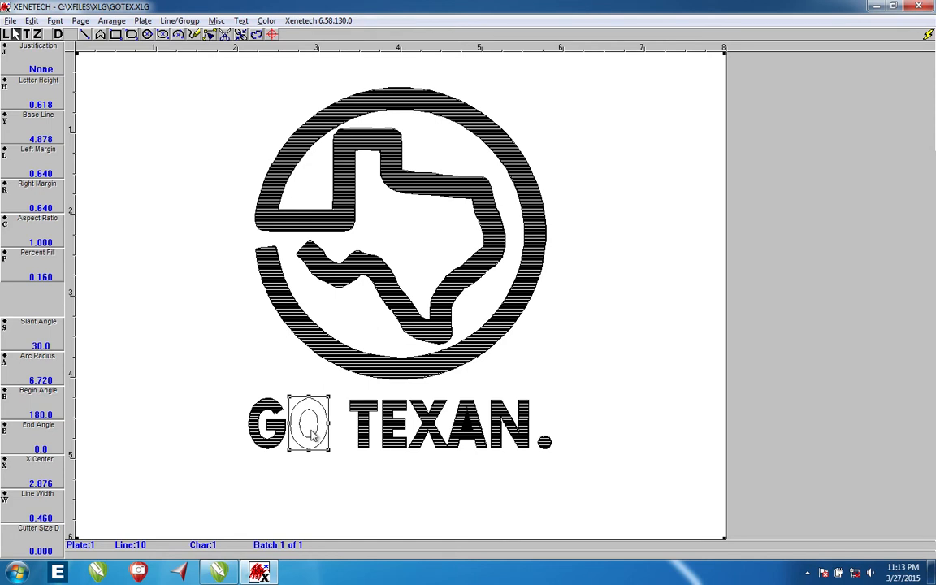
Step: Apply Hatch Fill to the merged letter O and remove the hatch fill from both outlines of the letter A in TEXAN
click(54, 21)
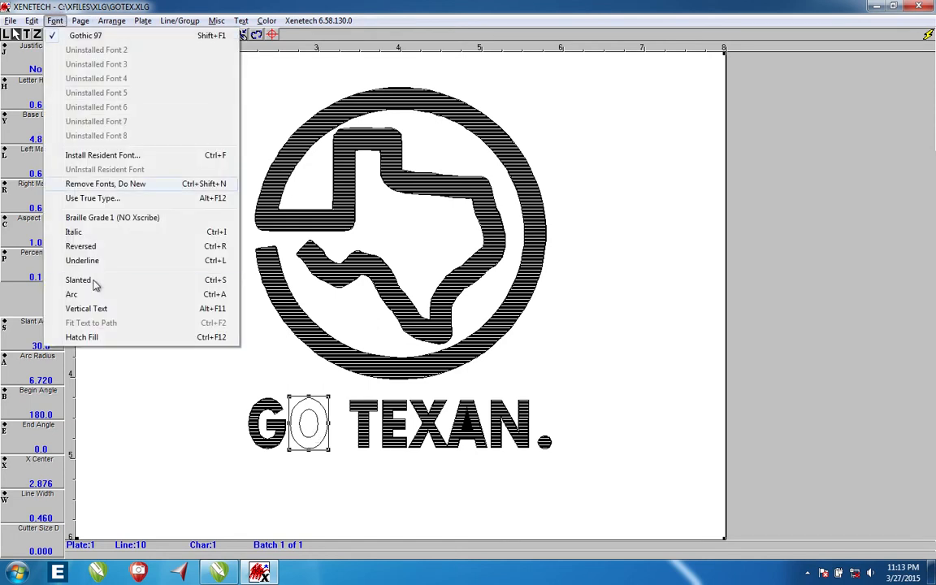
click(88, 337)
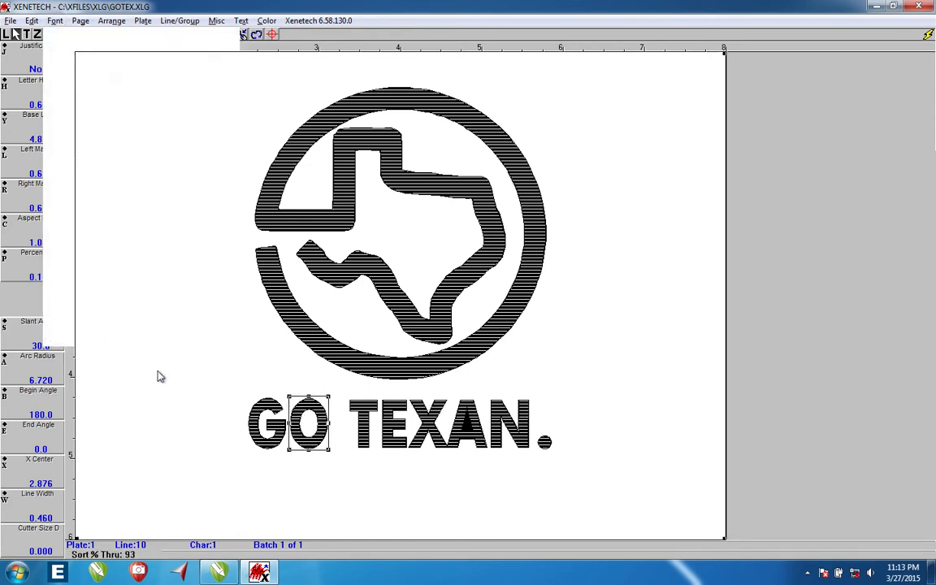
drag(435, 459, 495, 390)
click(56, 21)
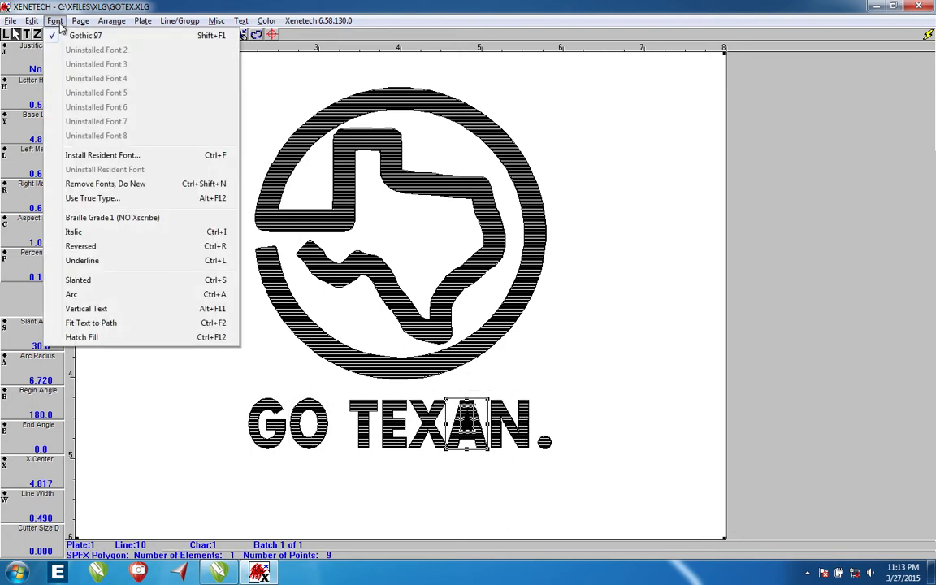
click(85, 334)
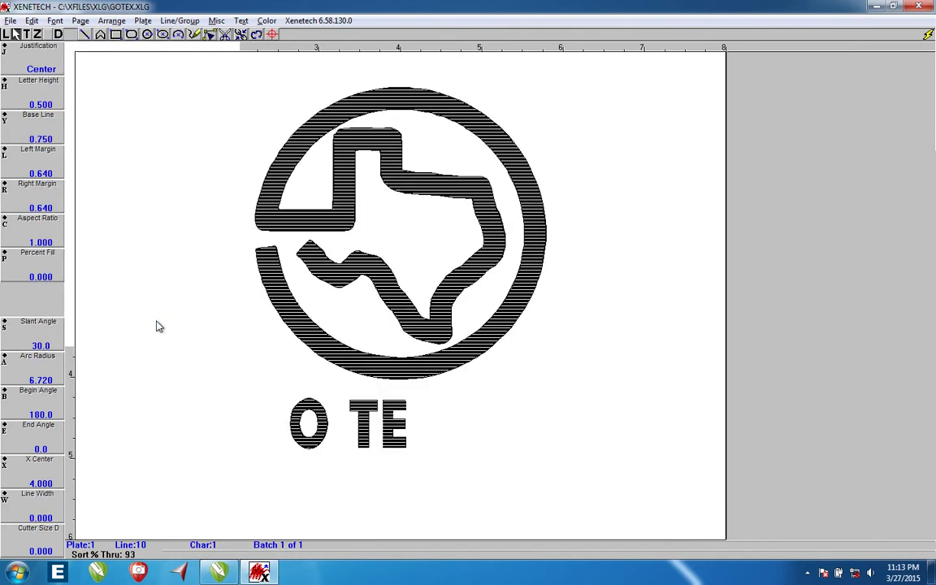
Step: Merge both outlines of the letter A with Sort/Combine Poly Vectors and apply Hatch Fill to the combined letter
click(268, 21)
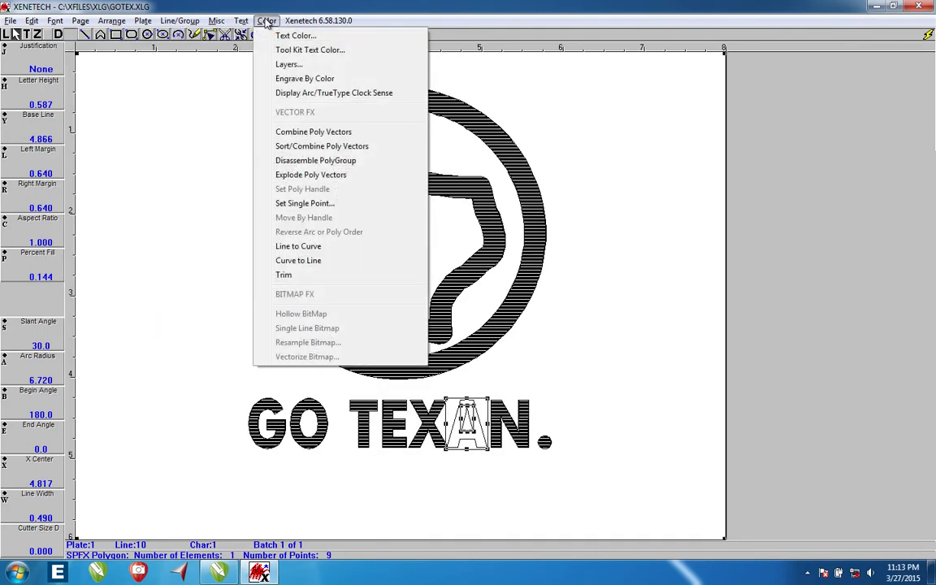
click(289, 148)
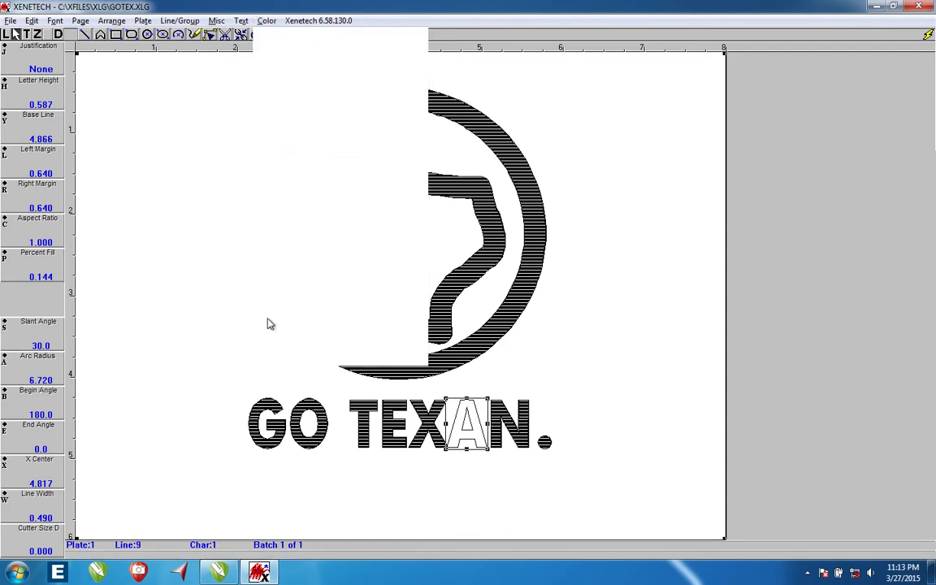
click(55, 21)
click(95, 340)
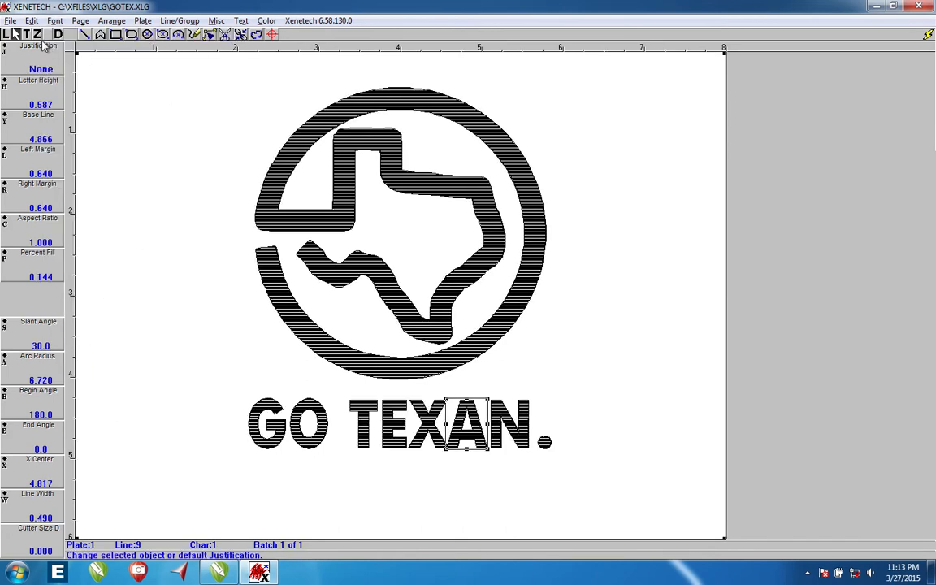
Step: Save the job as gotexan in Xenetech Job (*.XOT) format in the XOT folder
click(11, 22)
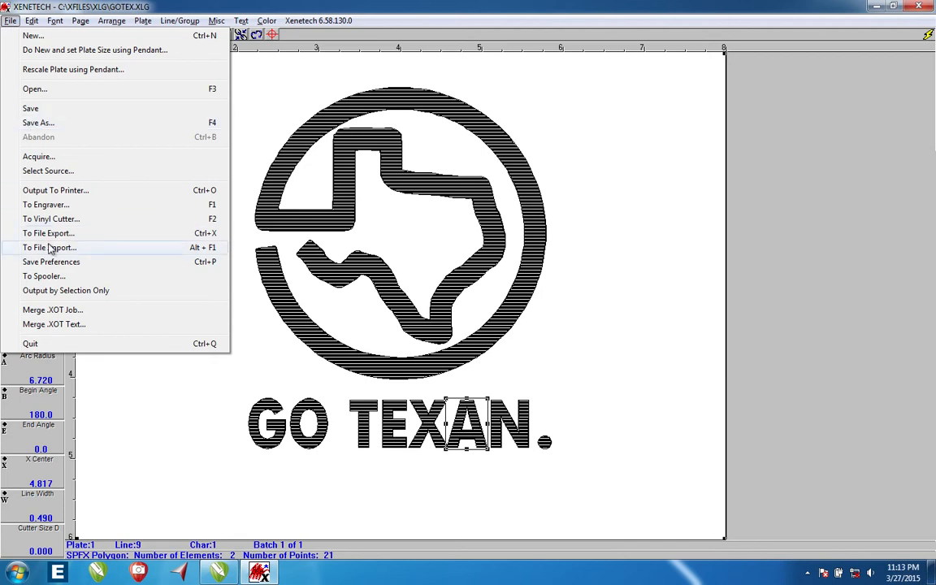
click(48, 112)
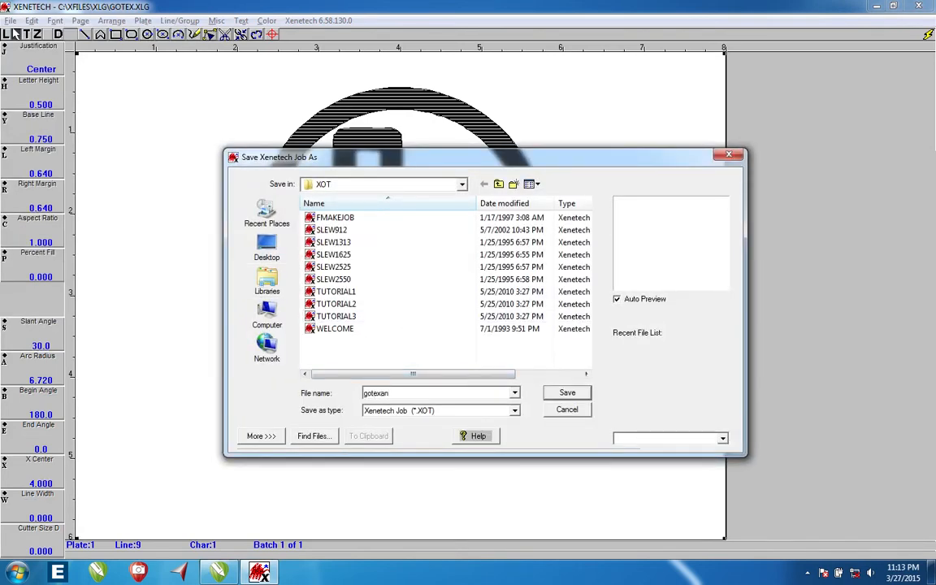
key(Return)
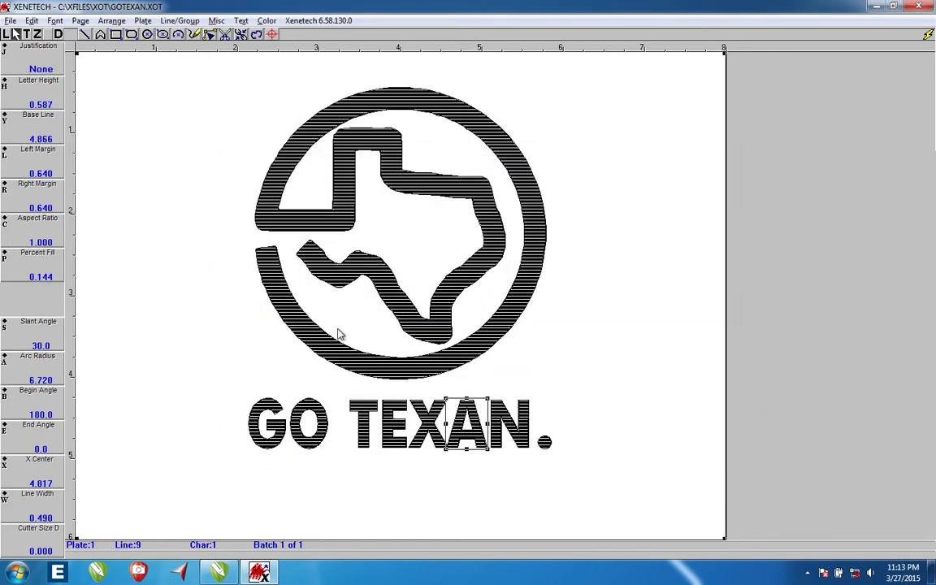
Step: Widen the space between hatch lines in the True Type fill parameters for all the logo shapes
drag(166, 63, 625, 475)
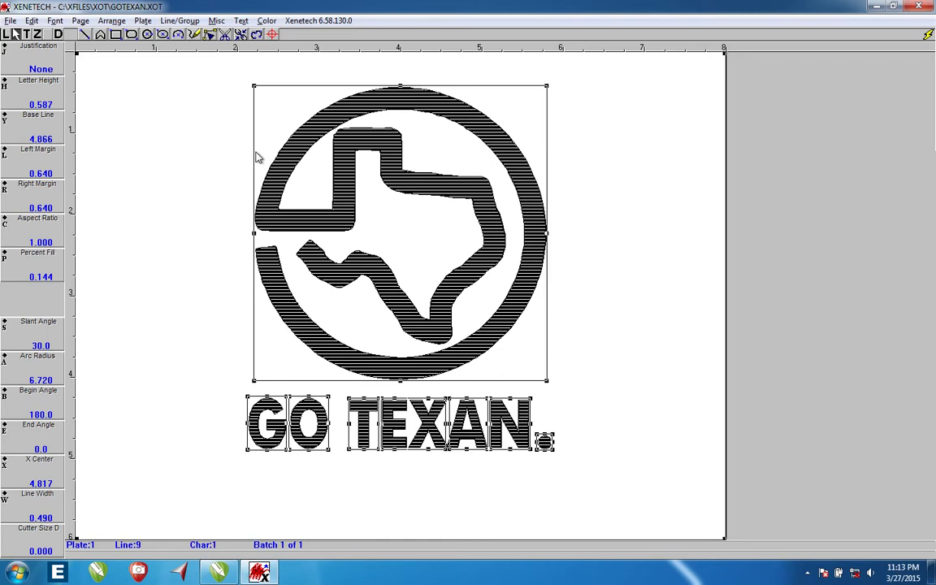
click(178, 23)
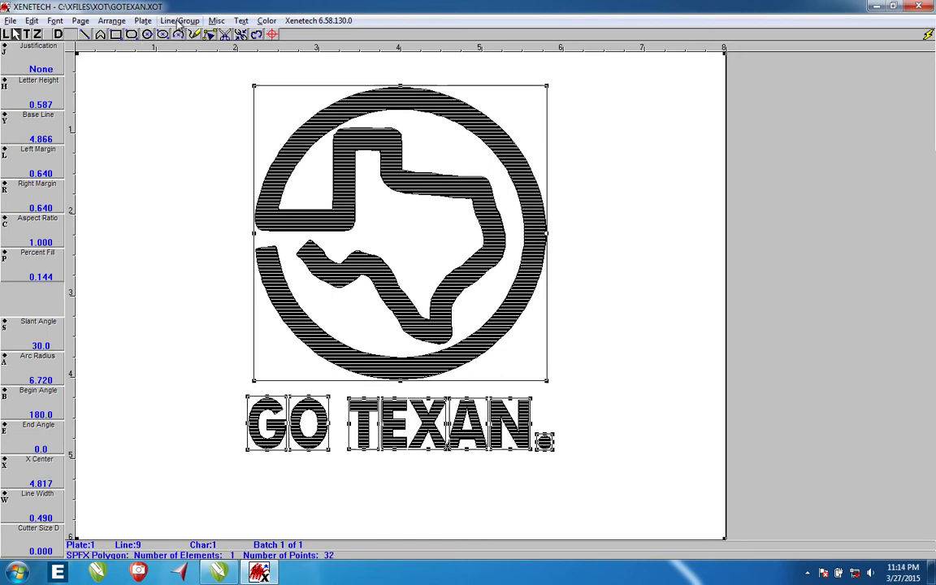
click(171, 247)
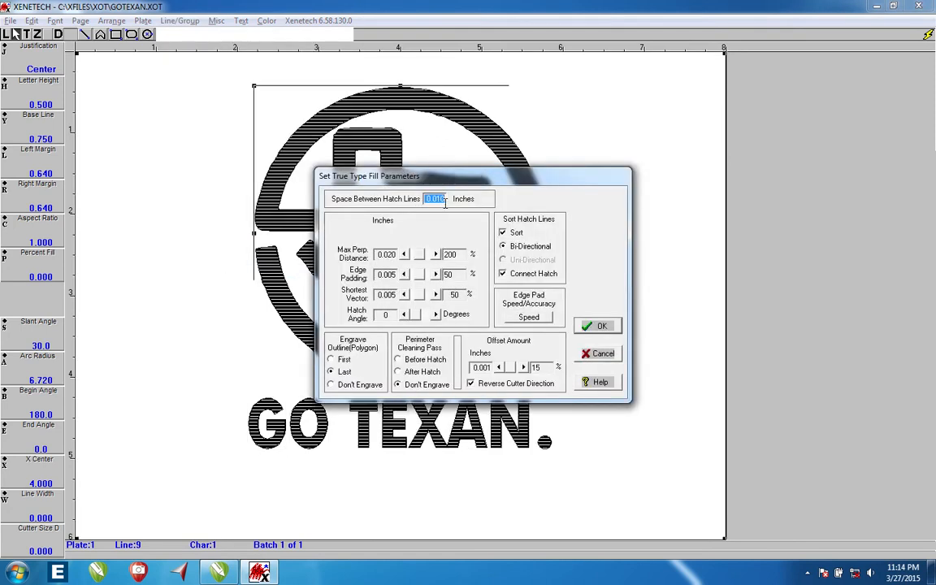
key(BackSpace)
key(Return)
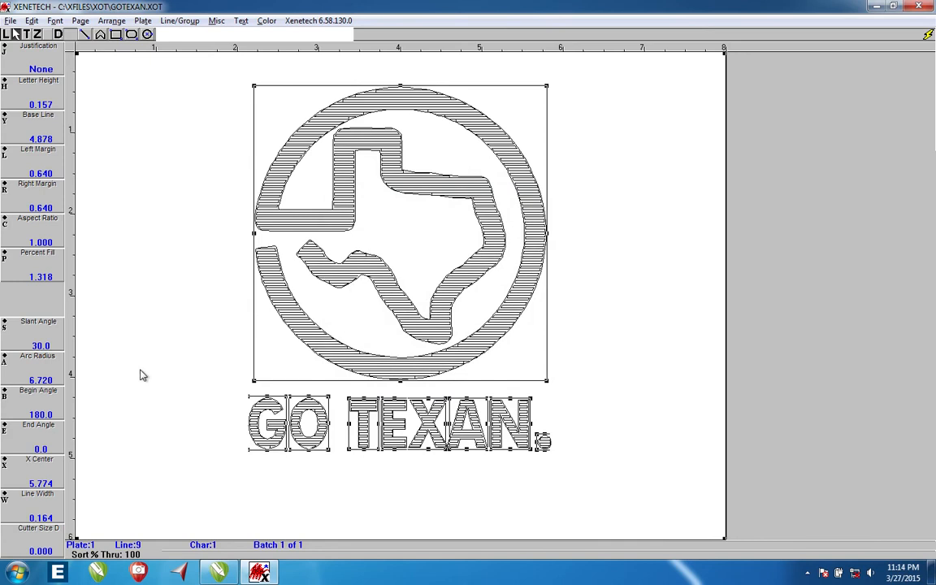
Step: Export the job as a Xenetech Logo (*.XLG) file named gotexan in the XLG folder
click(11, 21)
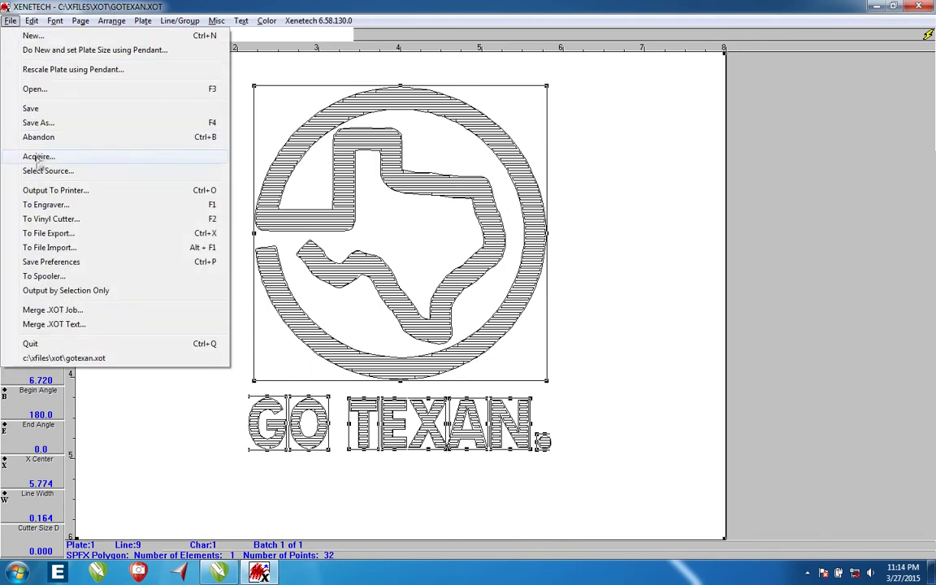
click(49, 234)
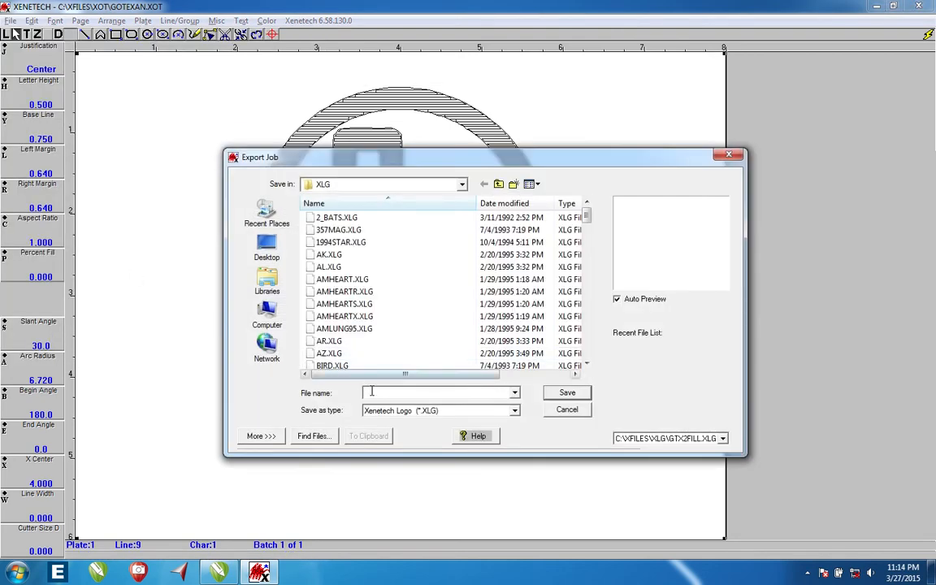
text(gotex)
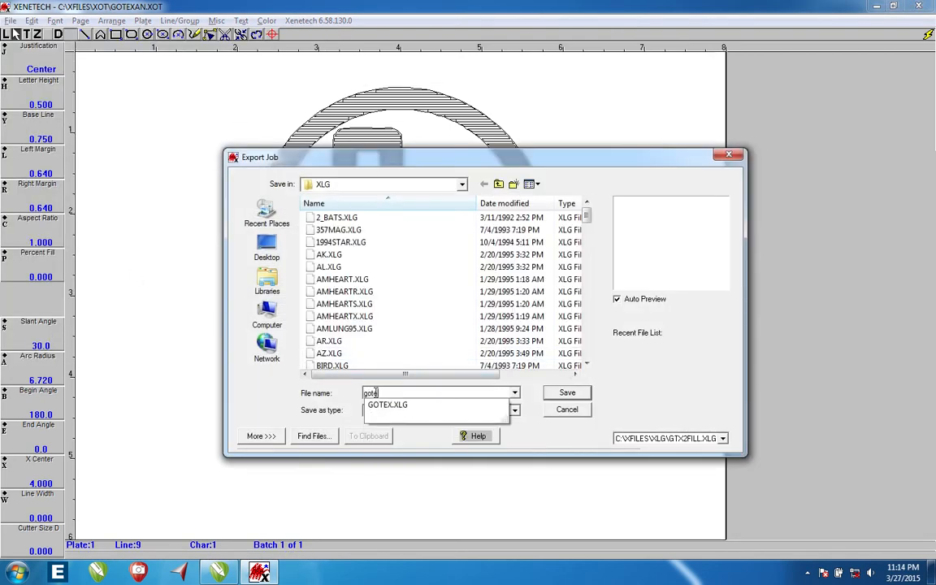
text(an)
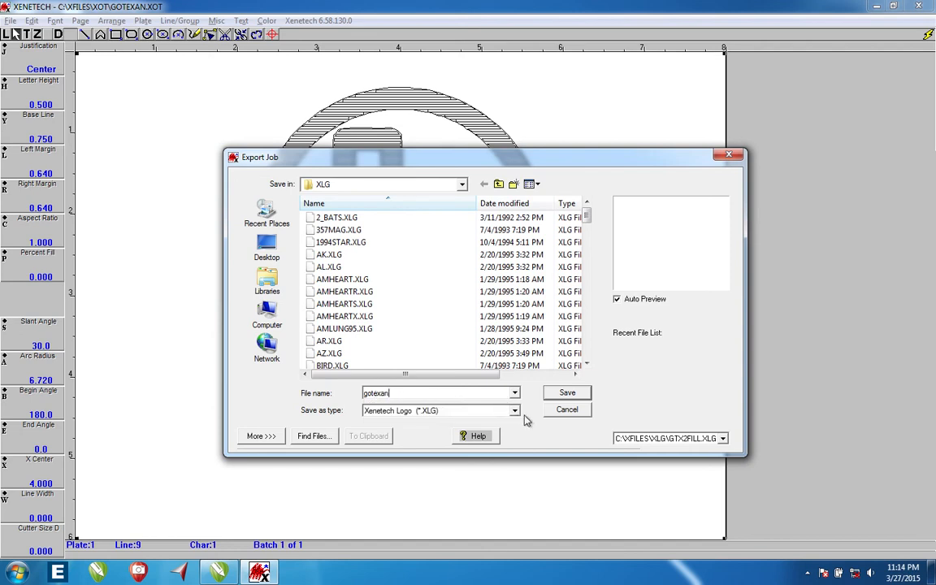
click(460, 185)
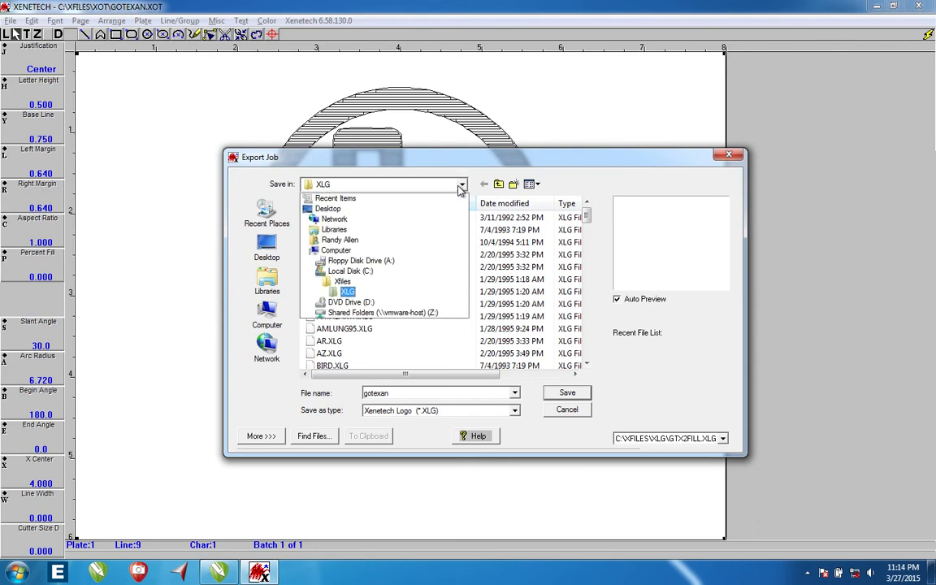
click(348, 291)
click(567, 393)
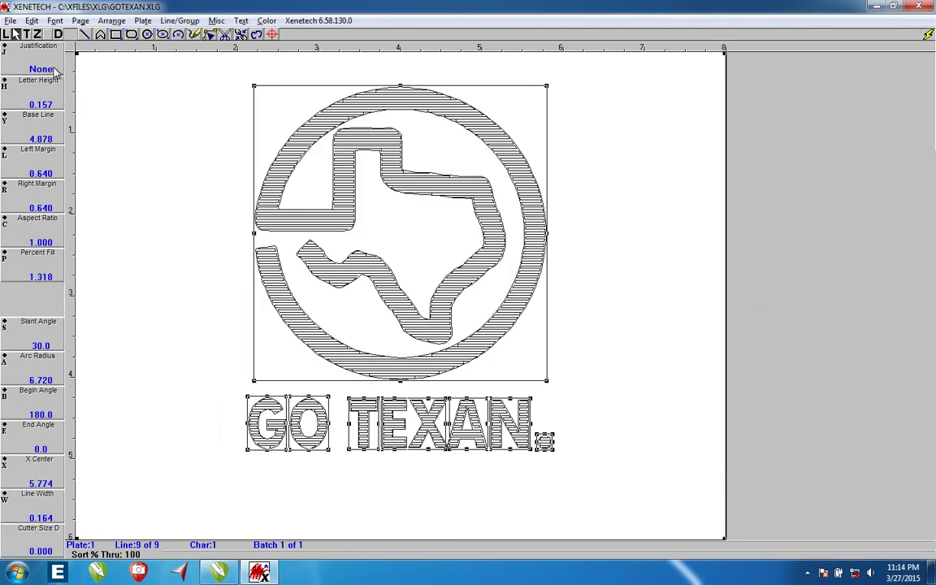
Step: Load the logo GOTEXAN.XLG and place a copy about 1.54 wide and 1.83 high on the plate
click(8, 34)
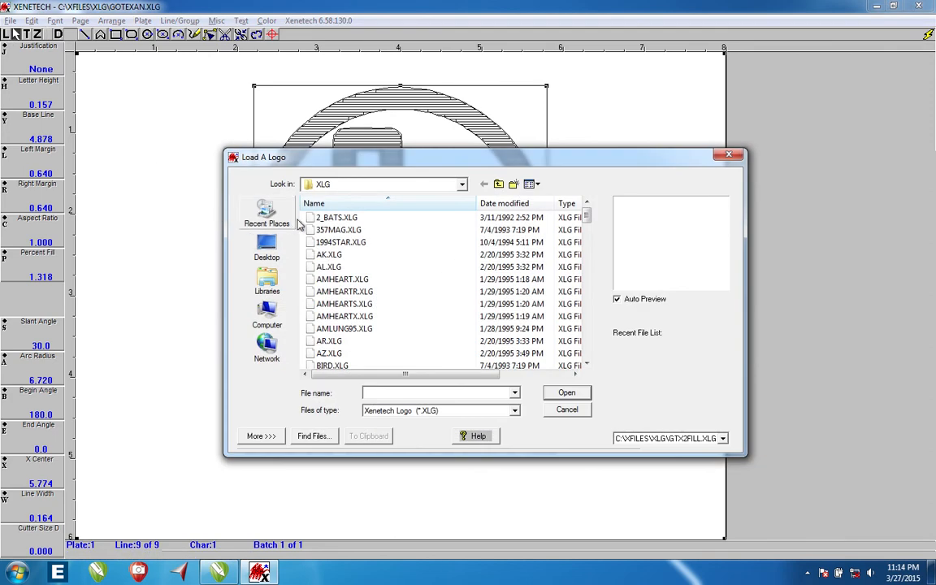
click(328, 269)
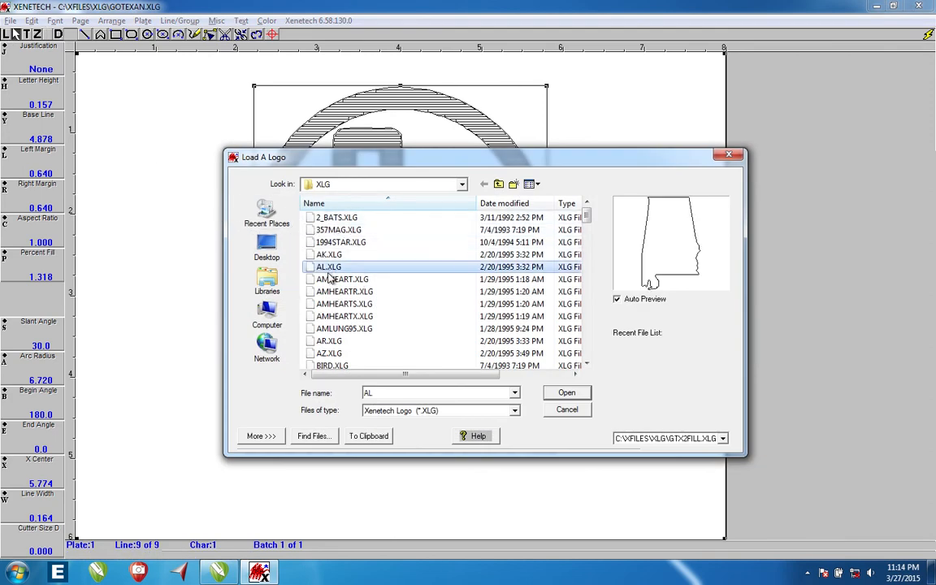
key(g)
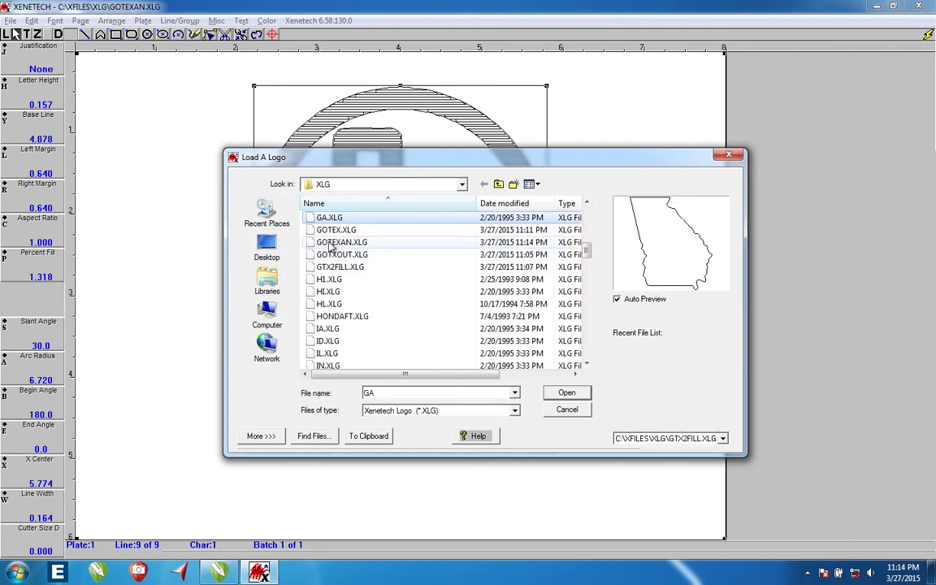
click(331, 245)
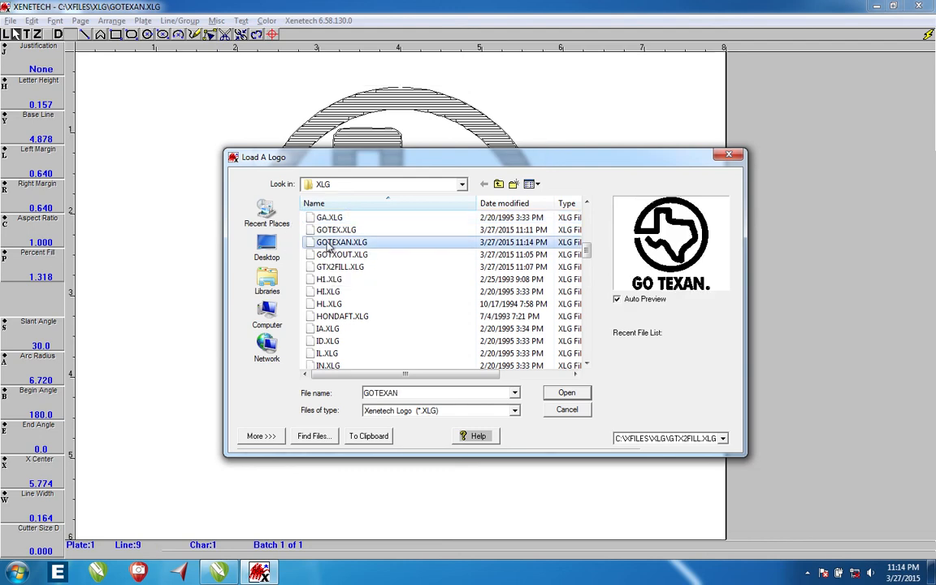
click(563, 395)
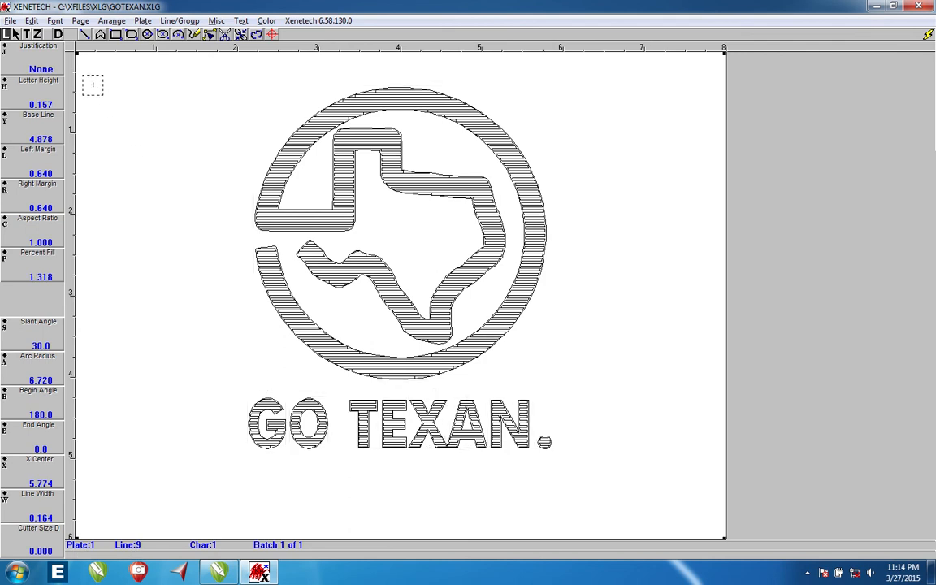
drag(86, 63, 246, 211)
click(362, 152)
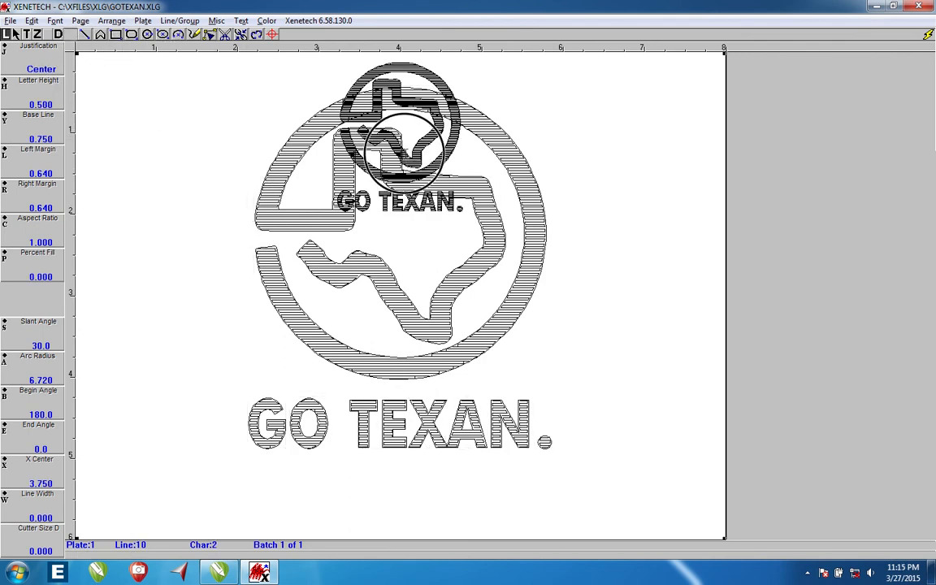
Step: Change the small logo copy's justification to None and move it to the plate's upper-left corner
click(30, 53)
click(30, 54)
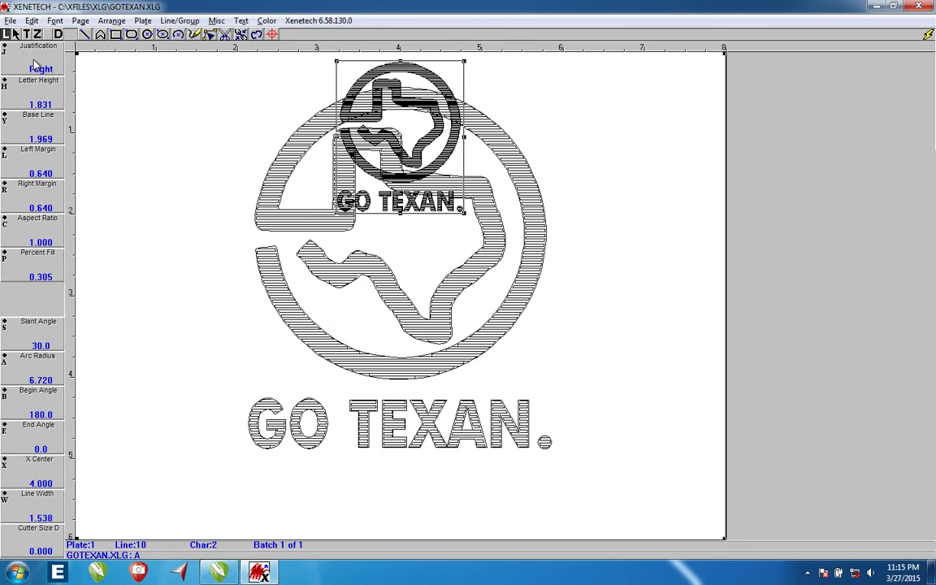
drag(324, 72, 120, 85)
click(152, 186)
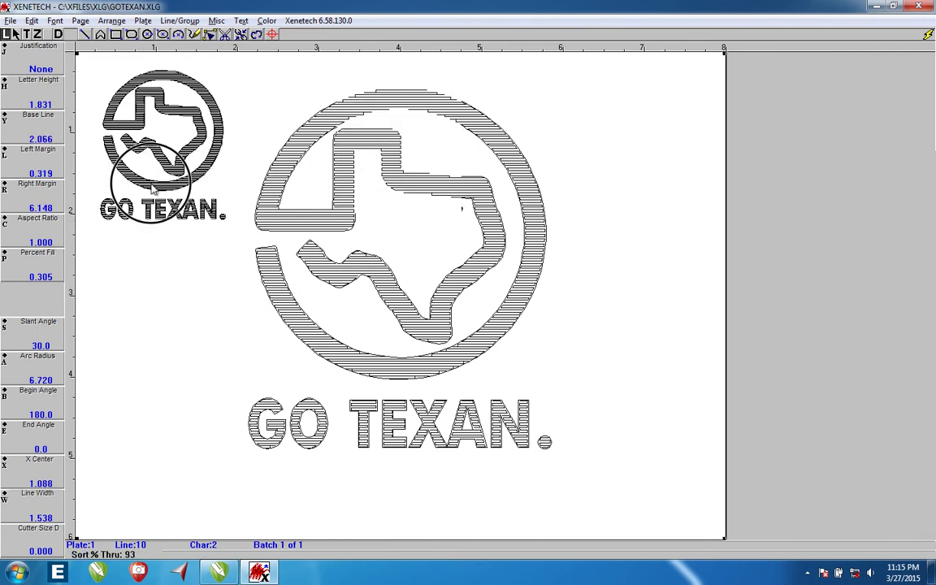
Step: Set the small logo copy's letter height to 2
click(50, 106)
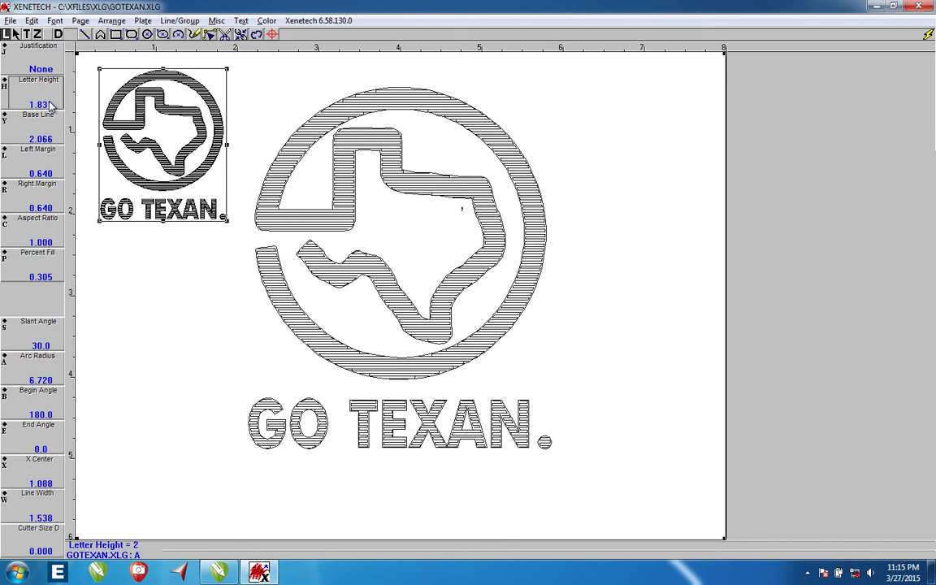
key(Return)
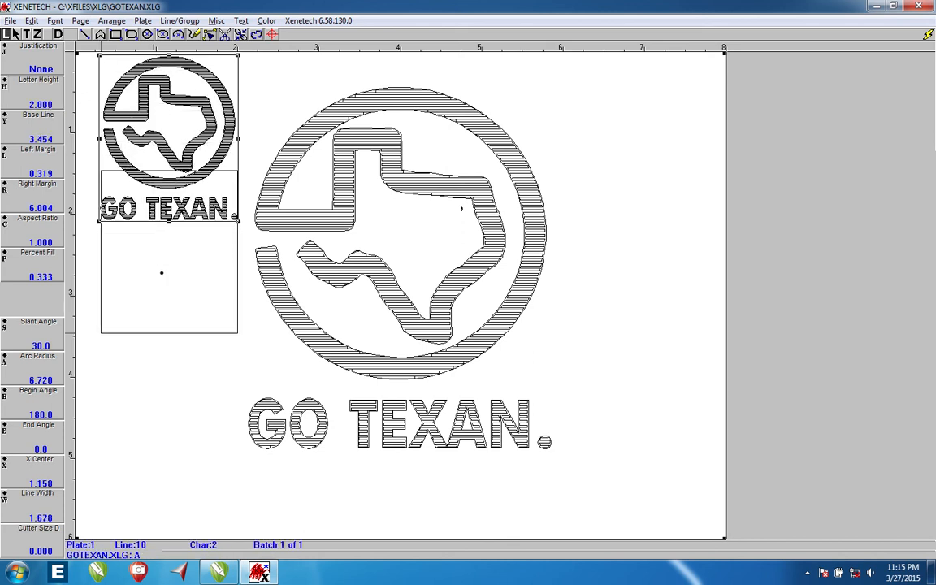